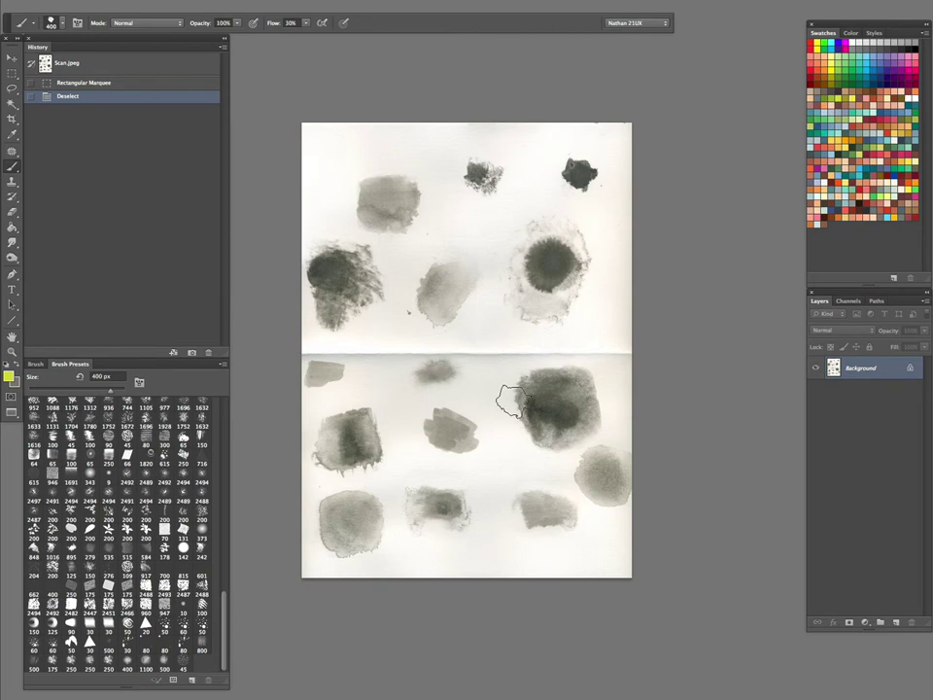
Step: Check the scan's pixel dimensions and resolution in Image Size and leave them unchanged
{"action": "key", "text": "h"}
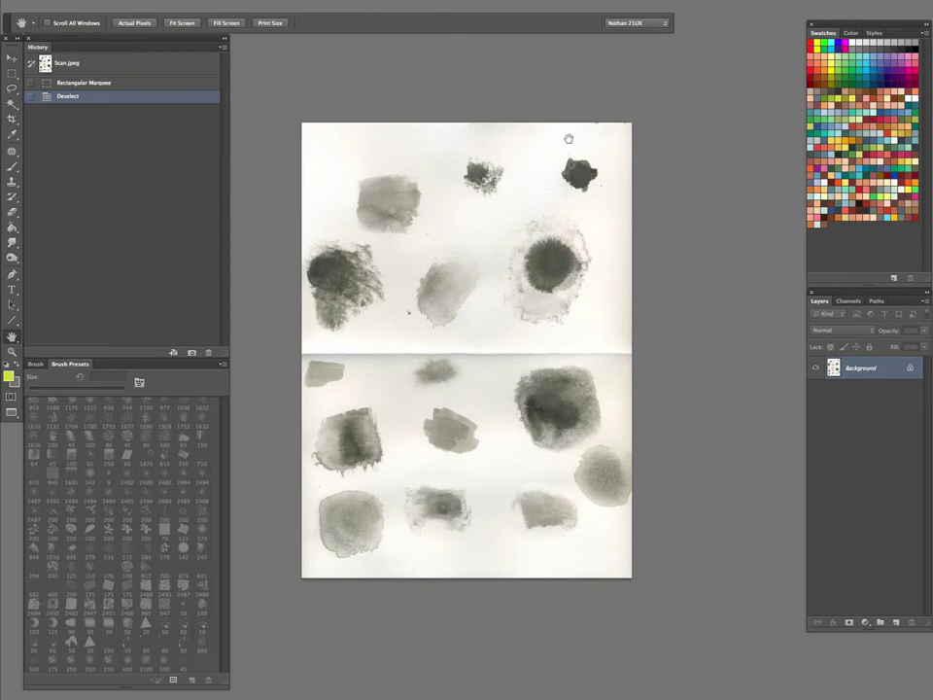
{"action": "left_click_drag", "start_coordinate": [586, 162], "coordinate": [560, 204]}
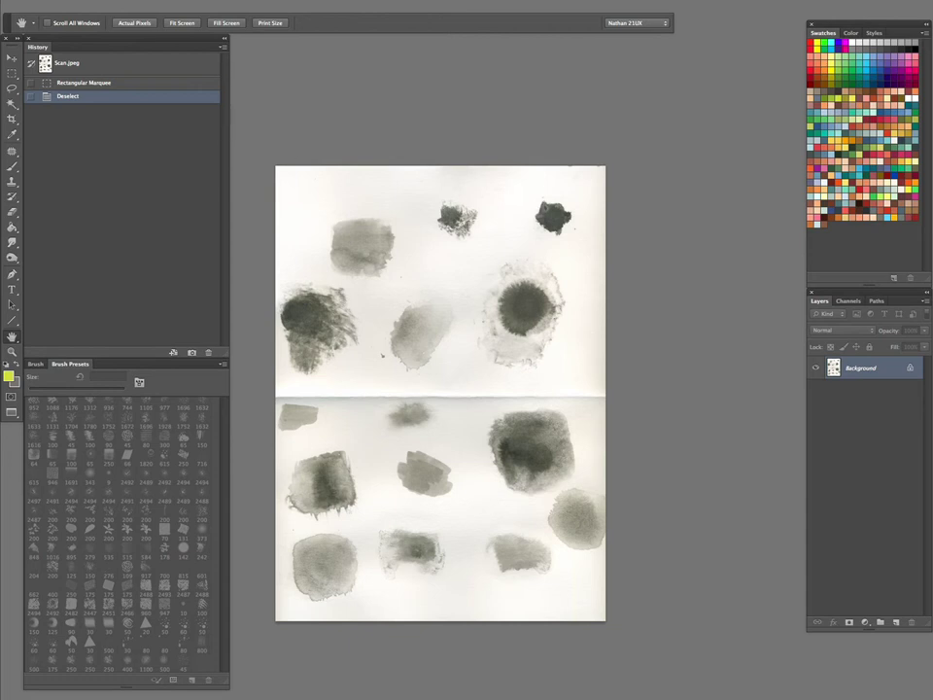
{"action": "key", "text": "super+alt+i"}
{"action": "left_click_drag", "start_coordinate": [630, 100], "coordinate": [497, 171]}
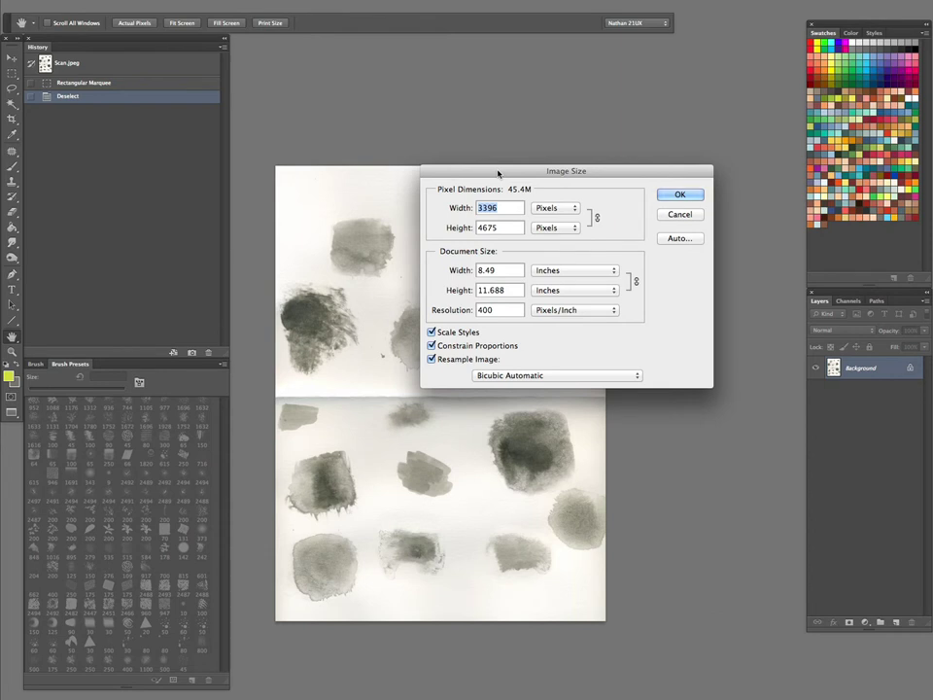
{"action": "left_click", "coordinate": [681, 213]}
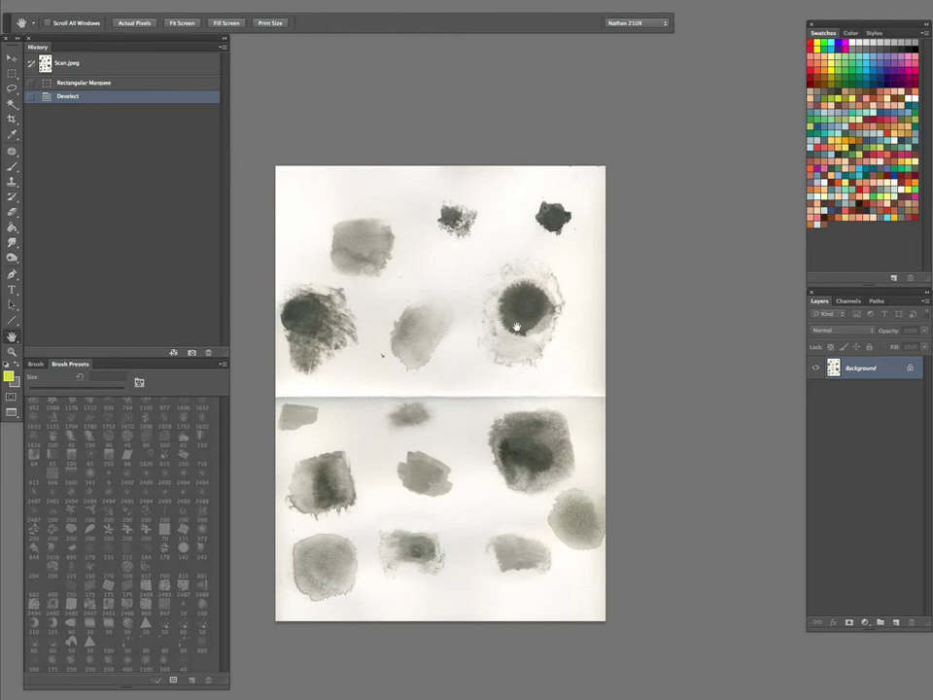
Step: Remove all colour from the scan with a Hue/Saturation adjustment, lowering the saturation fully
{"action": "key", "text": "super+u"}
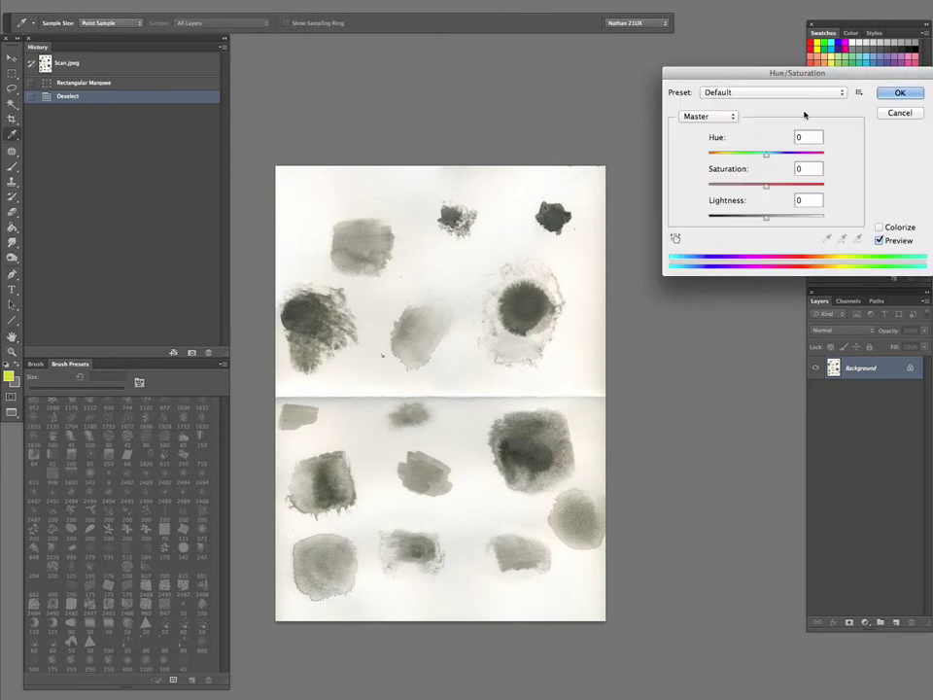
{"action": "left_click_drag", "start_coordinate": [804, 73], "coordinate": [704, 81]}
{"action": "left_click_drag", "start_coordinate": [664, 195], "coordinate": [608, 193]}
{"action": "left_click", "coordinate": [800, 100]}
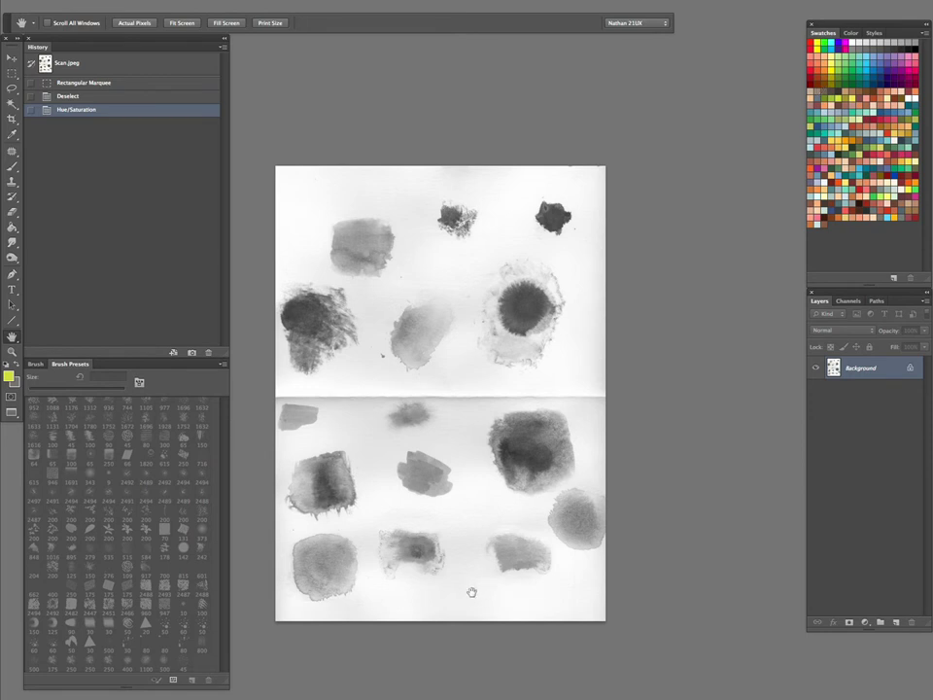
Step: Lasso the small dark blot in the scan's upper-right corner, copy it, and switch to the windowed screen mode
{"action": "key", "text": "l"}
{"action": "mouse_move", "coordinate": [567, 185]}
{"action": "left_mouse_down"}
{"action": "mouse_move", "coordinate": [526, 213]}
{"action": "mouse_move", "coordinate": [551, 248]}
{"action": "mouse_move", "coordinate": [585, 239]}
{"action": "mouse_move", "coordinate": [582, 196]}
{"action": "mouse_move", "coordinate": [545, 186]}
{"action": "mouse_move", "coordinate": [561, 251]}
{"action": "mouse_move", "coordinate": [557, 178]}
{"action": "mouse_move", "coordinate": [573, 249]}
{"action": "mouse_move", "coordinate": [557, 181]}
{"action": "left_mouse_up"}
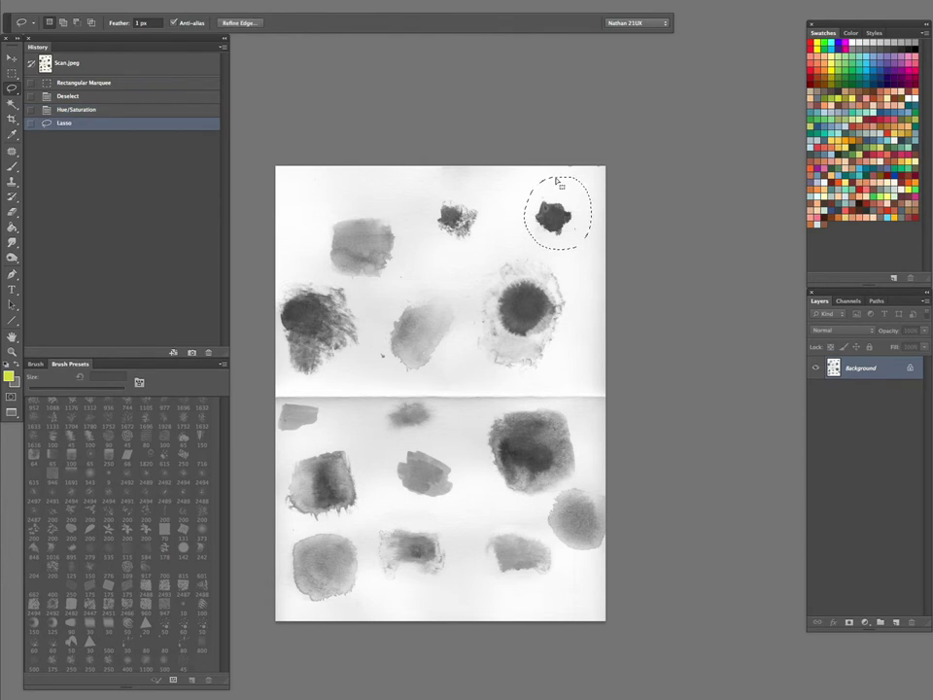
{"action": "key", "text": "f"}
{"action": "key", "text": "f"}
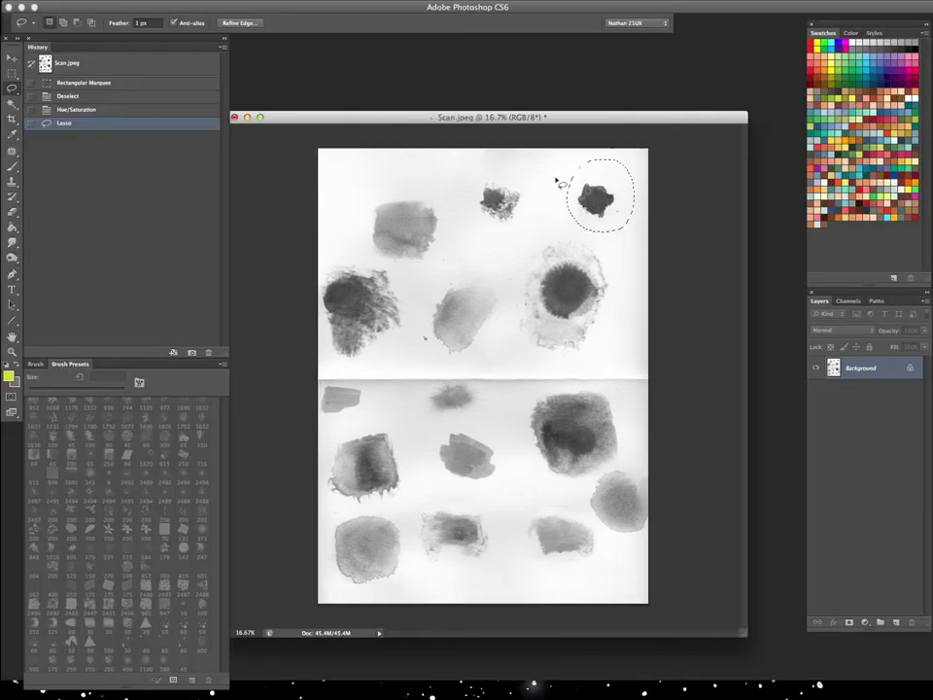
Step: Create a new white document of 2000 by 2000 pixels at 200 pixels/inch
{"action": "key", "text": "ctrl+n"}
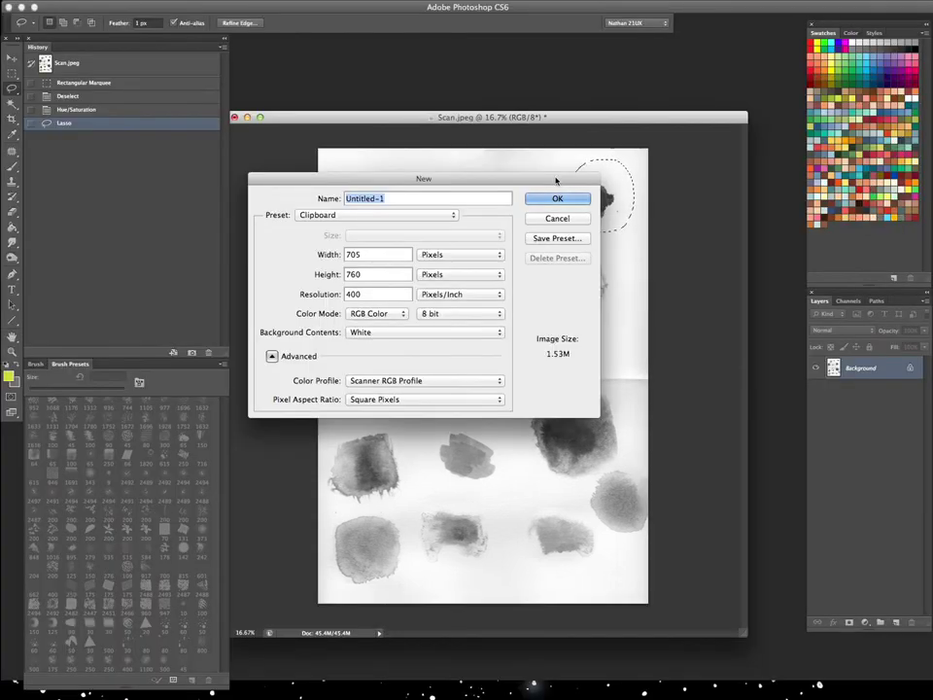
{"action": "left_click_drag", "start_coordinate": [556, 180], "coordinate": [641, 215]}
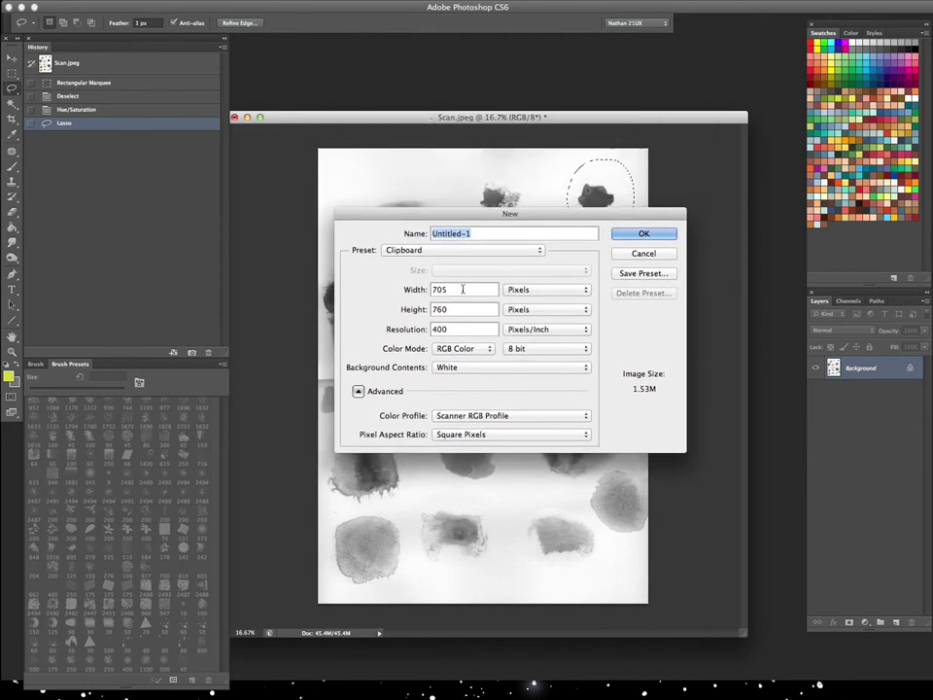
{"action": "double_click", "coordinate": [463, 289]}
{"action": "type", "text": "2000"}
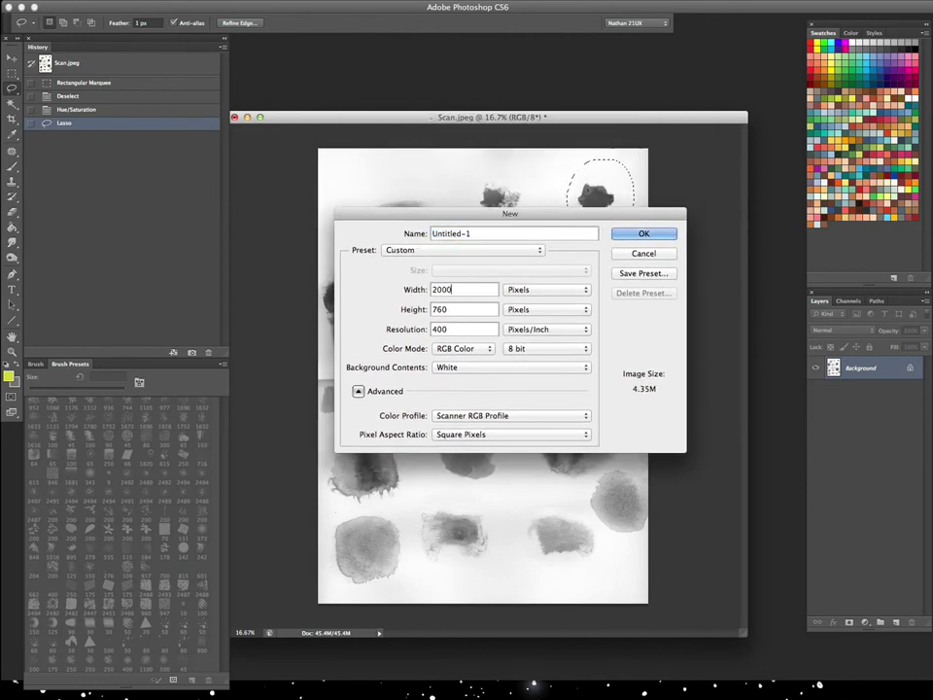
{"action": "key", "text": "Tab"}
{"action": "type", "text": "200"}
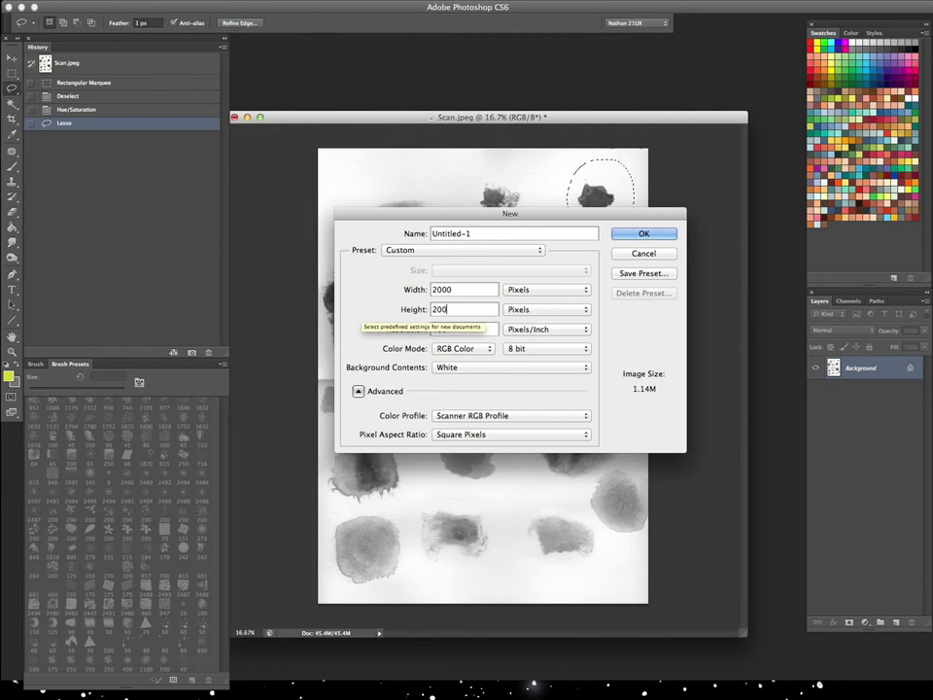
{"action": "type", "text": "0"}
{"action": "key", "text": "Tab"}
{"action": "type", "text": "20"}
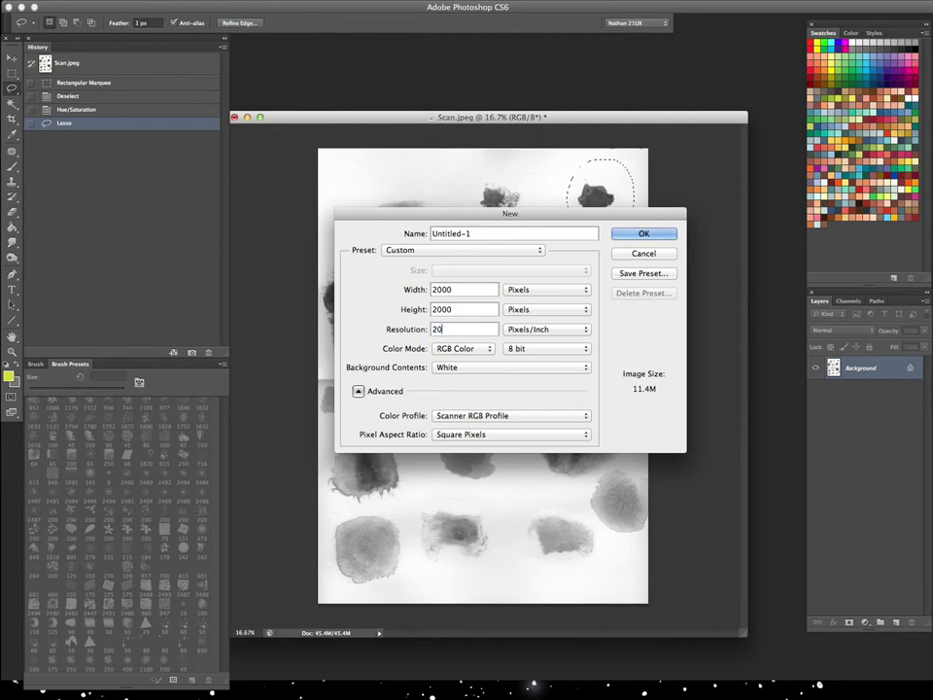
{"action": "type", "text": "0"}
{"action": "key", "text": "Return"}
Step: Paste the copied blot into the new document and enlarge it with Free Transform
{"action": "key", "text": "Tab"}
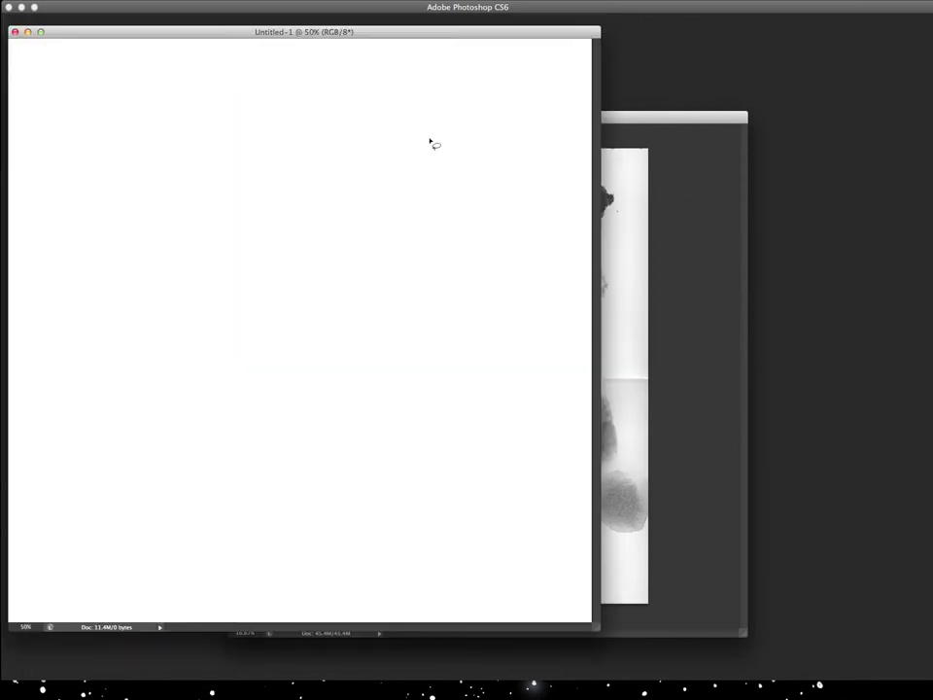
{"action": "left_click_drag", "start_coordinate": [451, 35], "coordinate": [633, 66]}
{"action": "key", "text": "v"}
{"action": "key", "text": "super+v"}
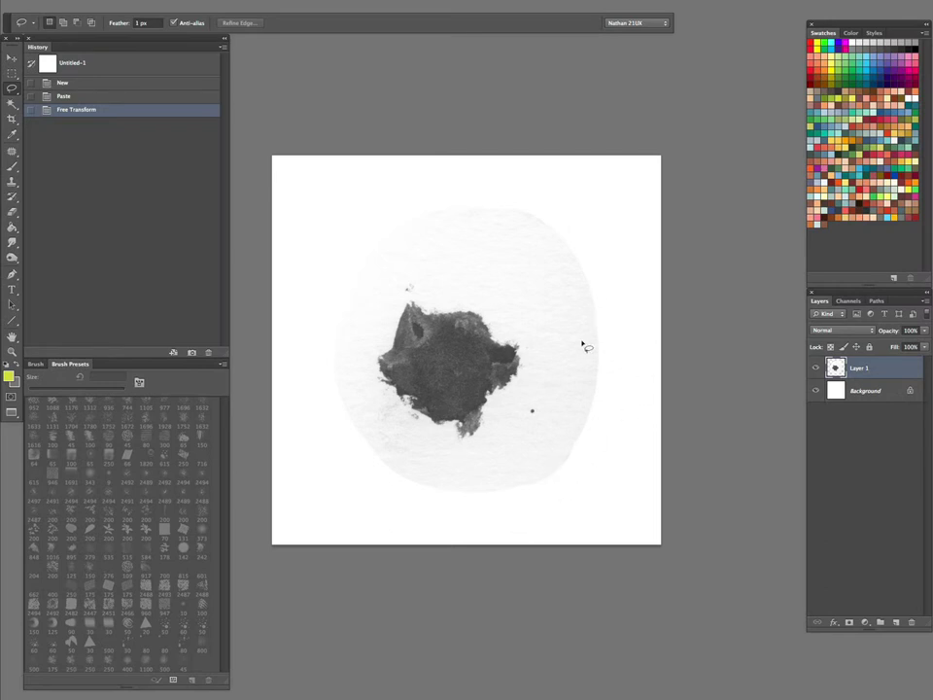
Step: Apply Levels to the blot layer, turning its grey paper white and darkening the ink, with the midtone input at 0.92
{"action": "key", "text": "super+l"}
{"action": "left_click_drag", "start_coordinate": [831, 148], "coordinate": [819, 147]}
{"action": "left_click_drag", "start_coordinate": [683, 148], "coordinate": [689, 149]}
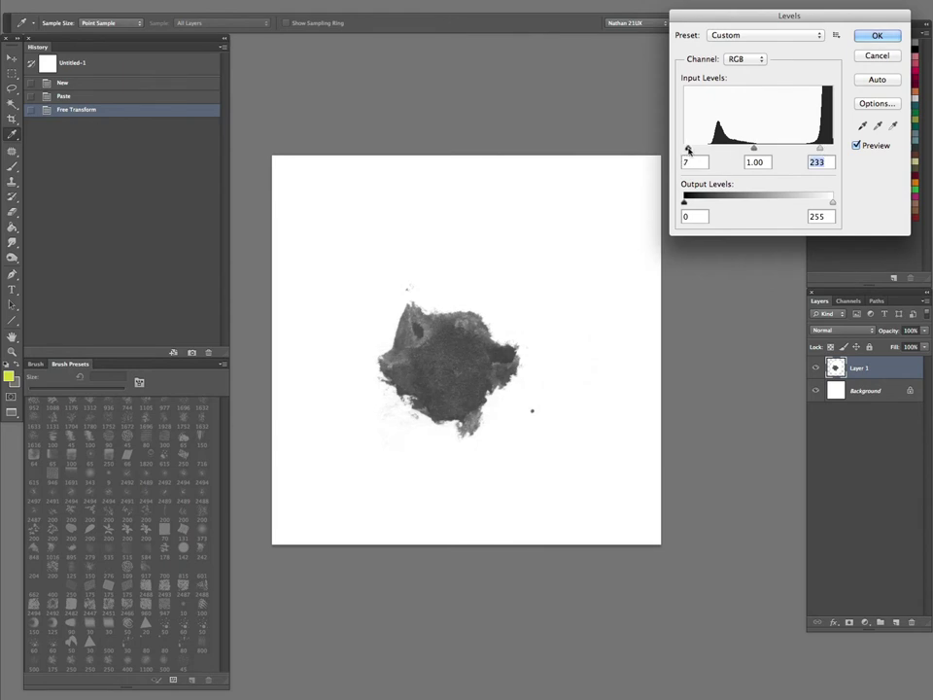
{"action": "left_click_drag", "start_coordinate": [754, 149], "coordinate": [755, 150]}
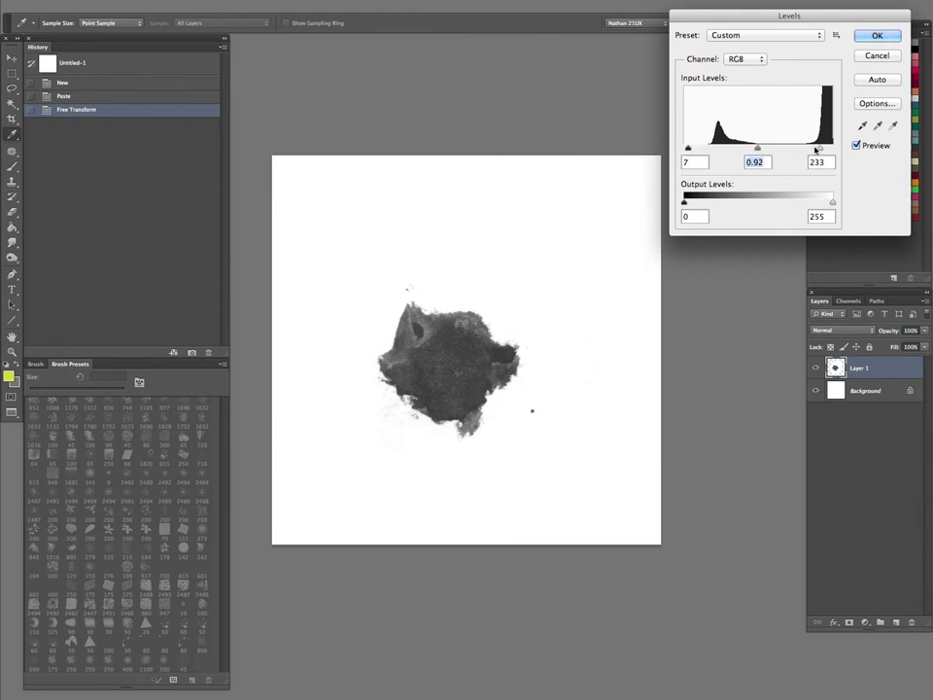
{"action": "left_click_drag", "start_coordinate": [820, 148], "coordinate": [809, 147]}
{"action": "left_click_drag", "start_coordinate": [688, 149], "coordinate": [693, 149]}
{"action": "left_click", "coordinate": [879, 37]}
Step: Lasso the stray specks above and to the lower right of the blot, delete them and deselect
{"action": "key", "text": "l"}
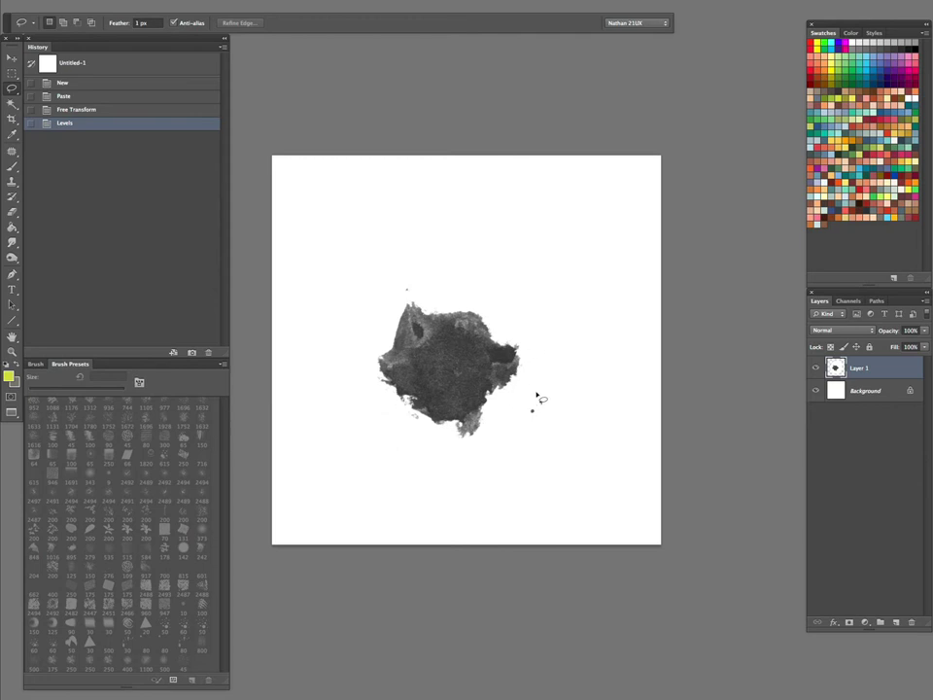
{"action": "mouse_move", "coordinate": [538, 396]}
{"action": "left_mouse_down"}
{"action": "mouse_move", "coordinate": [518, 437]}
{"action": "mouse_move", "coordinate": [529, 399]}
{"action": "left_mouse_up"}
{"action": "left_click_drag", "start_coordinate": [393, 274], "coordinate": [530, 208]}
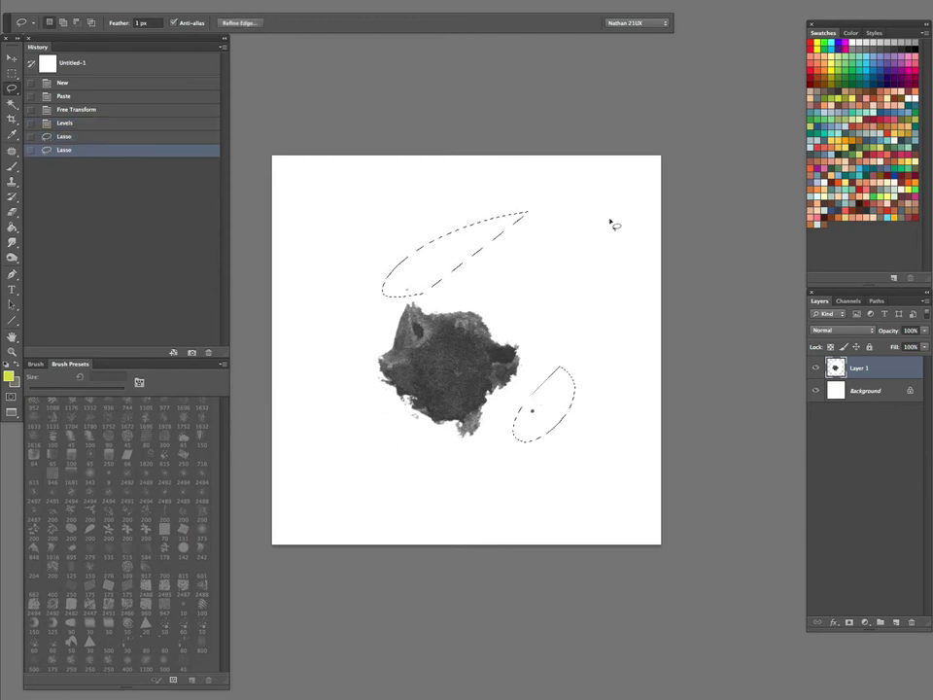
{"action": "key", "text": "Delete"}
{"action": "key", "text": "ctrl+d"}
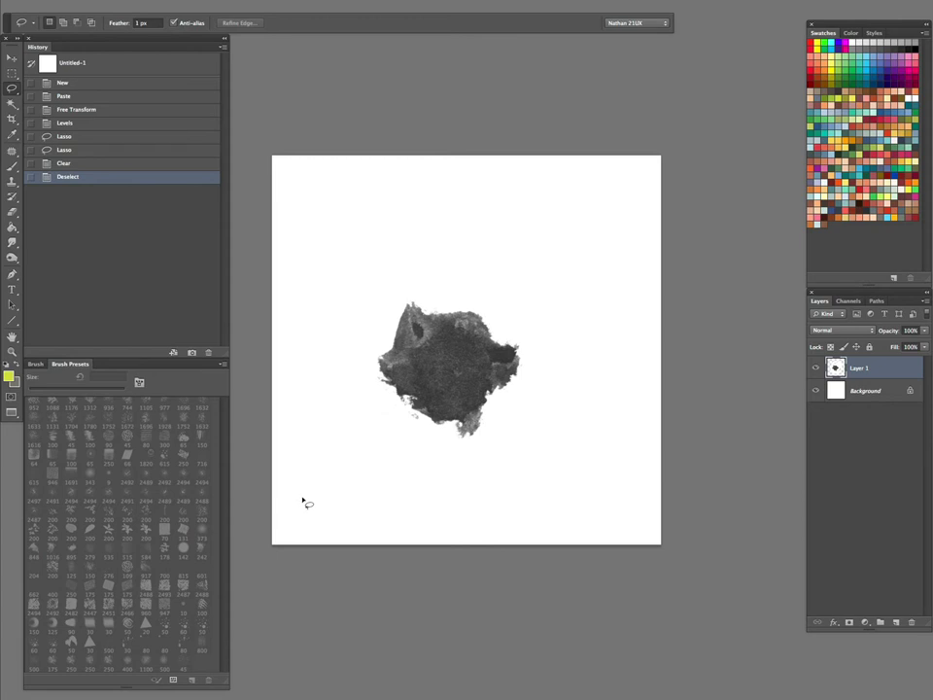
Step: Darken the centre and upper part of the blot with a 600 px Burn tool in the Shadows range at 100% exposure
{"action": "key", "text": "o"}
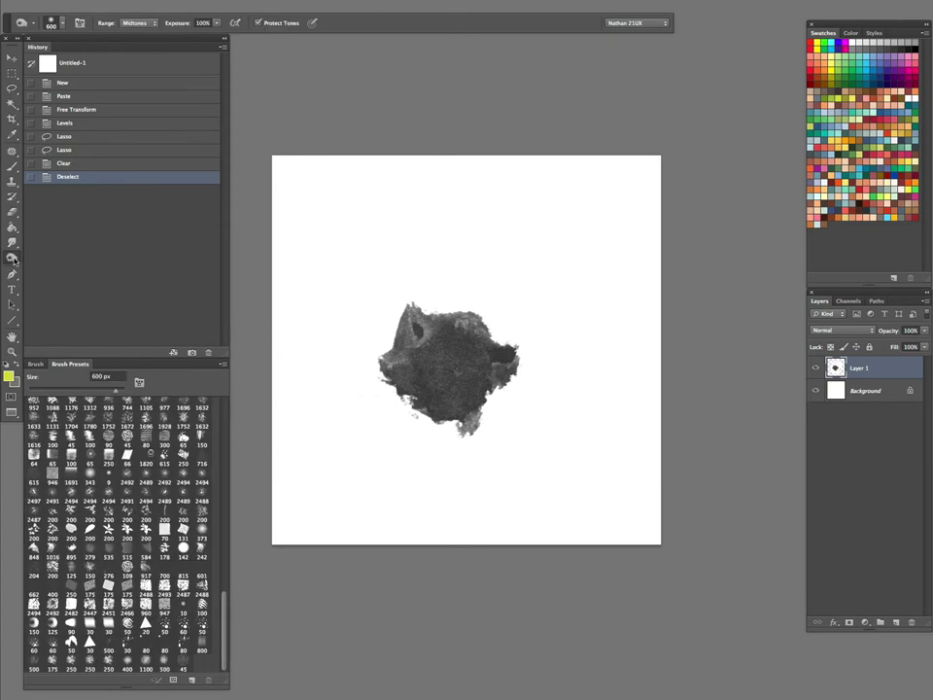
{"action": "left_click_drag", "start_coordinate": [11, 258], "coordinate": [67, 268]}
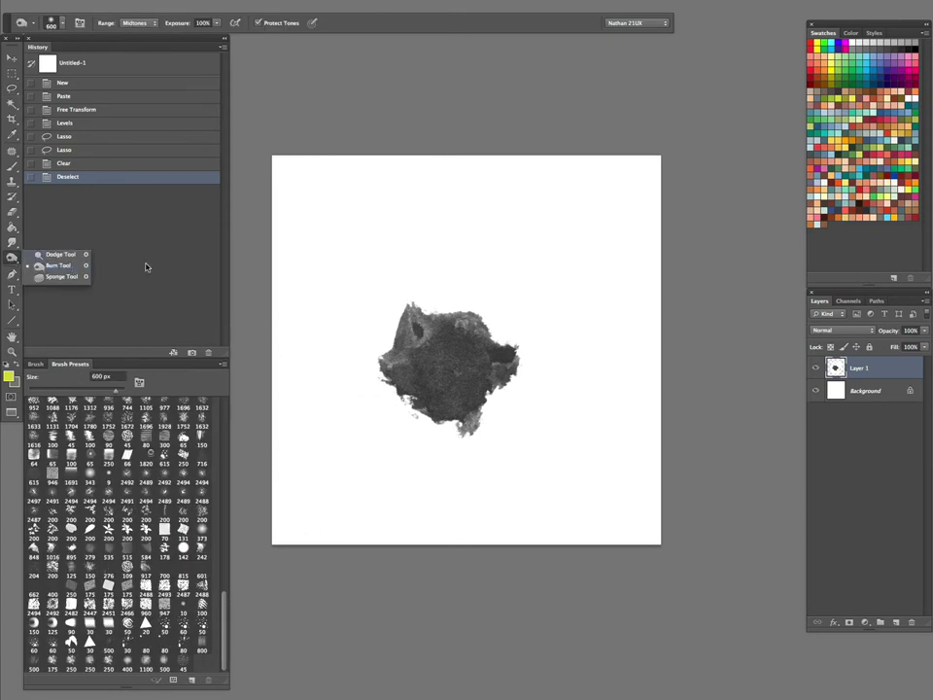
{"action": "left_click", "coordinate": [155, 23]}
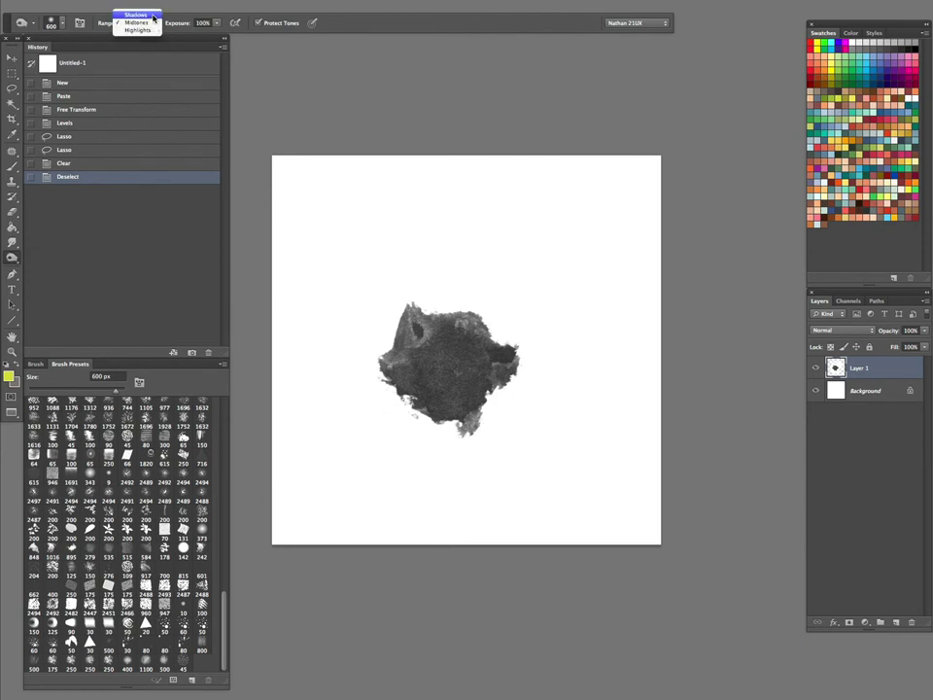
{"action": "left_click", "coordinate": [117, 12]}
{"action": "left_click", "coordinate": [408, 156]}
{"action": "mouse_move", "coordinate": [446, 362]}
{"action": "left_mouse_down"}
{"action": "mouse_move", "coordinate": [469, 317]}
{"action": "mouse_move", "coordinate": [507, 289]}
{"action": "mouse_move", "coordinate": [418, 347]}
{"action": "mouse_move", "coordinate": [512, 302]}
{"action": "mouse_move", "coordinate": [425, 347]}
{"action": "mouse_move", "coordinate": [452, 381]}
{"action": "left_mouse_up"}
{"action": "key", "text": "super+z"}
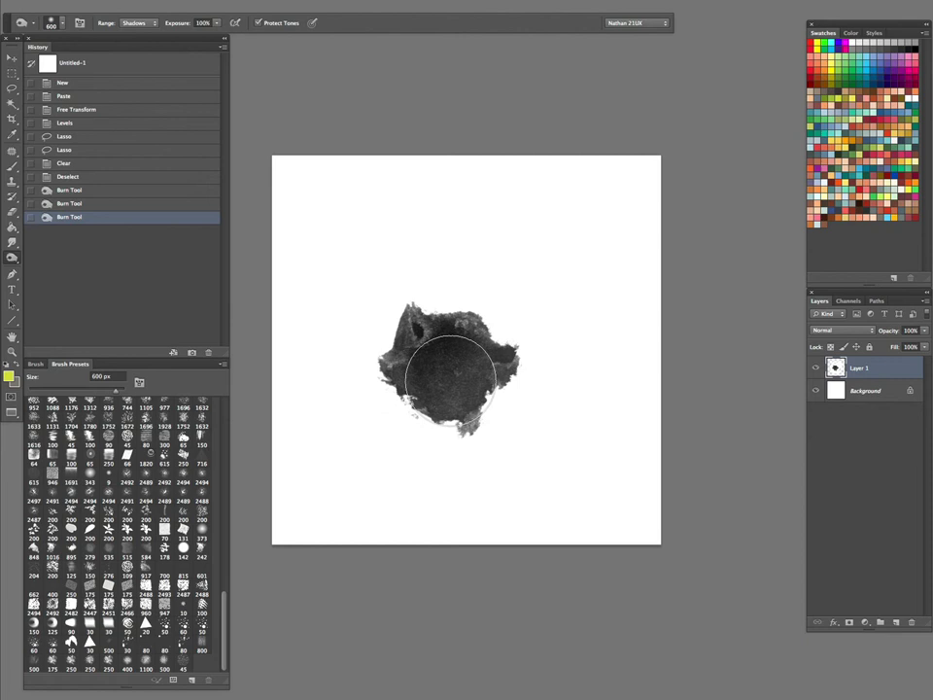
{"action": "left_click_drag", "start_coordinate": [471, 334], "coordinate": [577, 313]}
{"action": "left_click_drag", "start_coordinate": [503, 347], "coordinate": [516, 302]}
{"action": "left_click", "coordinate": [431, 282]}
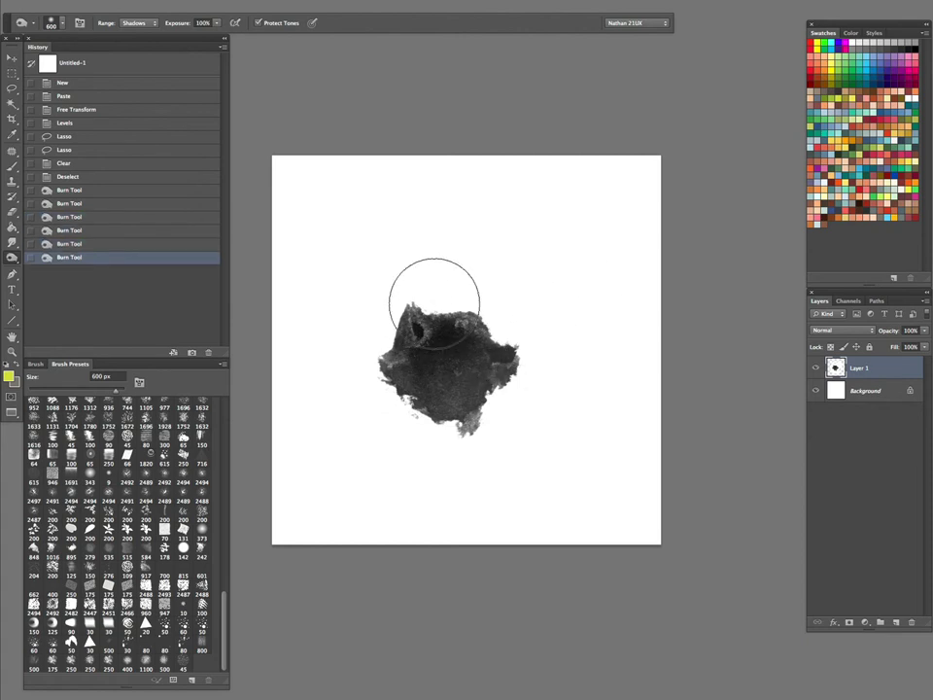
Step: Burn the blot's upper-left edge in the Midtones range and return the range to Shadows
{"action": "left_click", "coordinate": [141, 23]}
{"action": "left_click", "coordinate": [121, 32]}
{"action": "left_click", "coordinate": [400, 287]}
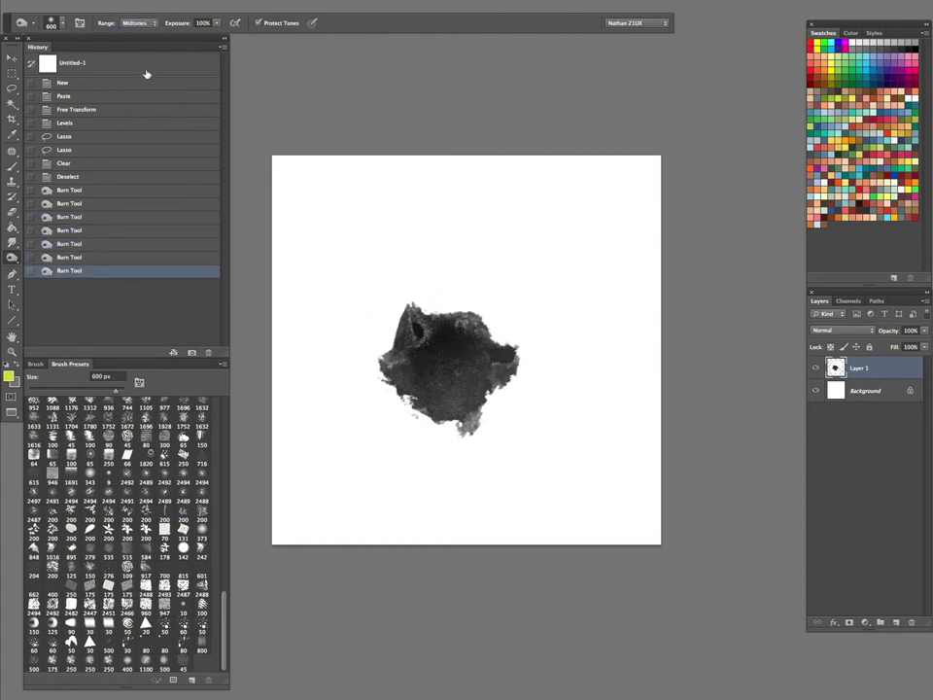
{"action": "left_click", "coordinate": [159, 23]}
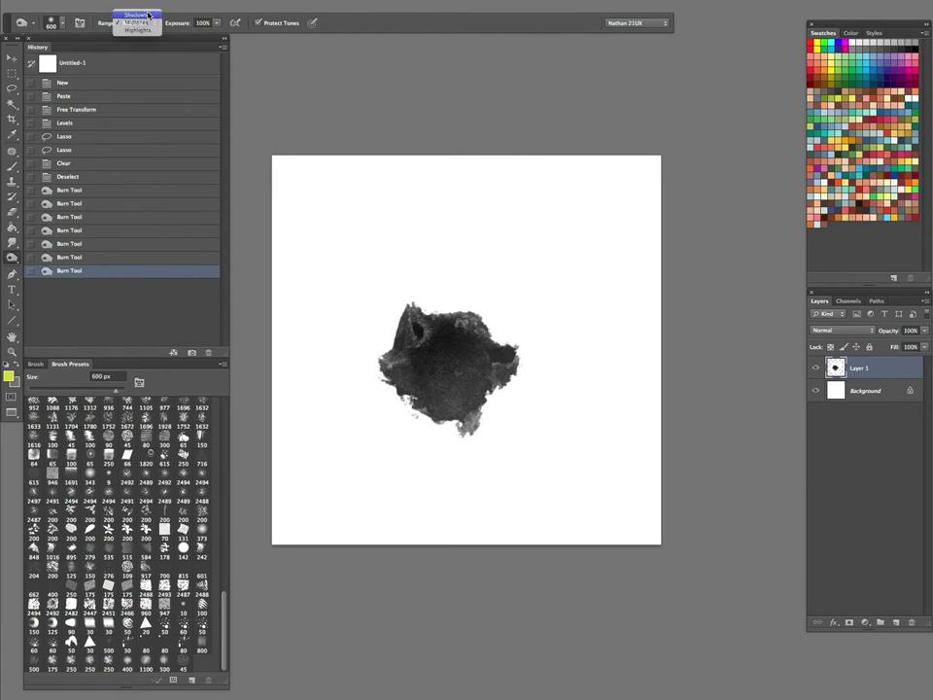
{"action": "left_click", "coordinate": [148, 14]}
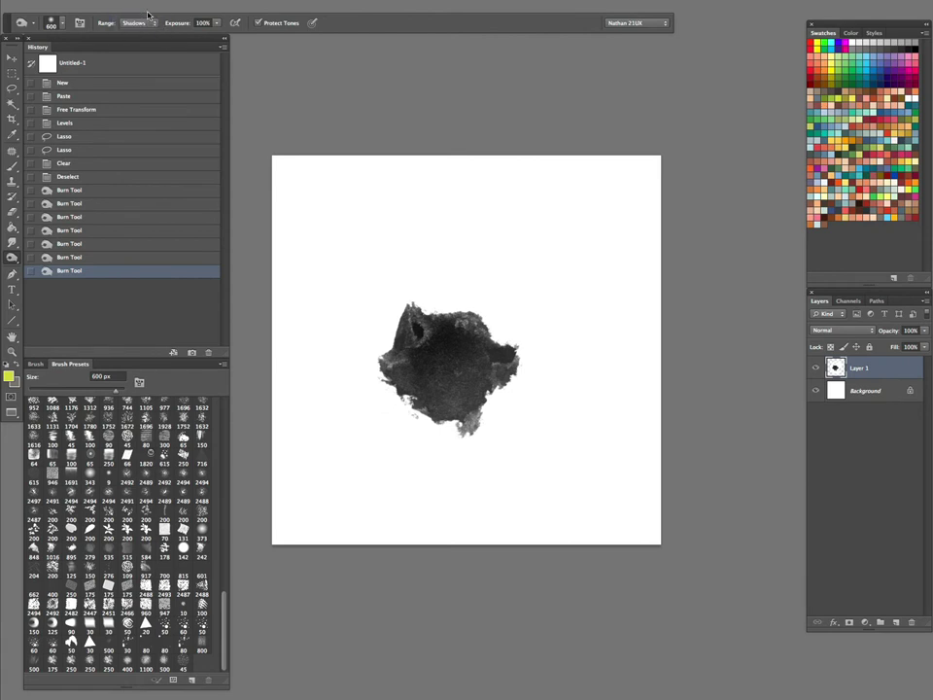
Step: Lighten parts of the blot with strokes of the Dodge tool in the Highlights range at 700 px
{"action": "key", "text": "shift+o"}
{"action": "left_click_drag", "start_coordinate": [491, 367], "coordinate": [468, 374]}
{"action": "mouse_move", "coordinate": [405, 375]}
{"action": "left_mouse_down"}
{"action": "mouse_move", "coordinate": [440, 303]}
{"action": "mouse_move", "coordinate": [401, 384]}
{"action": "mouse_move", "coordinate": [486, 387]}
{"action": "left_mouse_up"}
{"action": "mouse_move", "coordinate": [490, 385]}
{"action": "left_mouse_down"}
{"action": "mouse_move", "coordinate": [521, 347]}
{"action": "mouse_move", "coordinate": [525, 292]}
{"action": "left_mouse_up"}
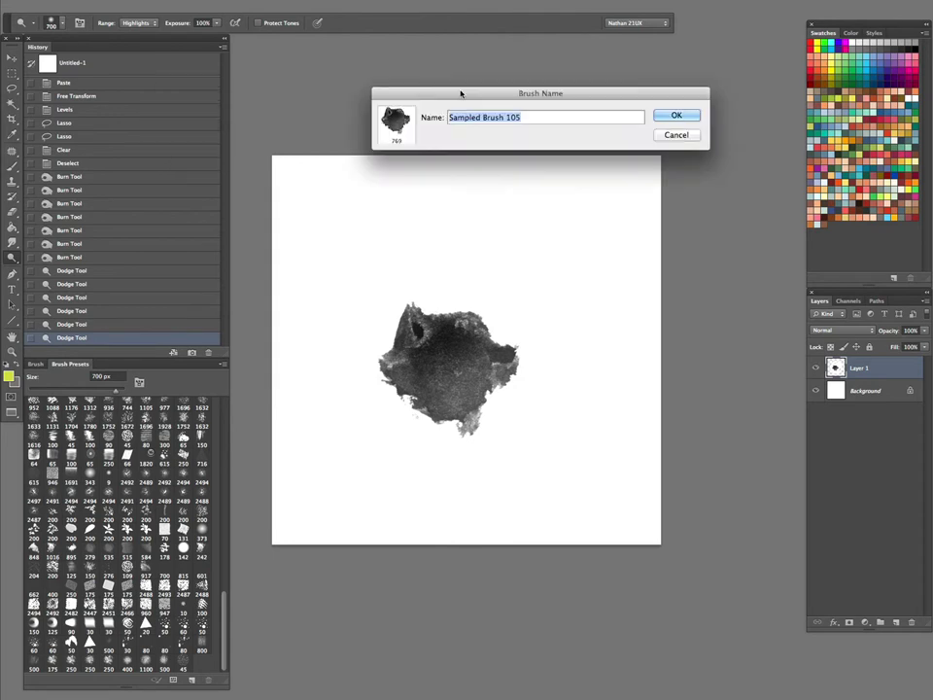
Step: Dismiss the brush naming, scale the blot layer up to about 123% with Free Transform and recentre the blot on the canvas
{"action": "left_click_drag", "start_coordinate": [461, 91], "coordinate": [443, 223]}
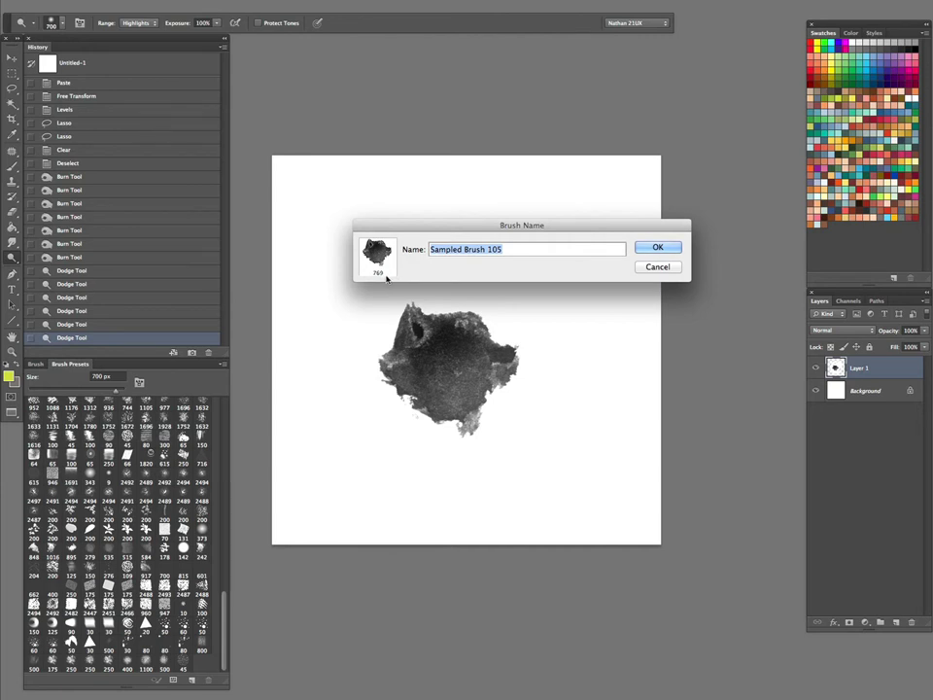
{"action": "left_click", "coordinate": [657, 247]}
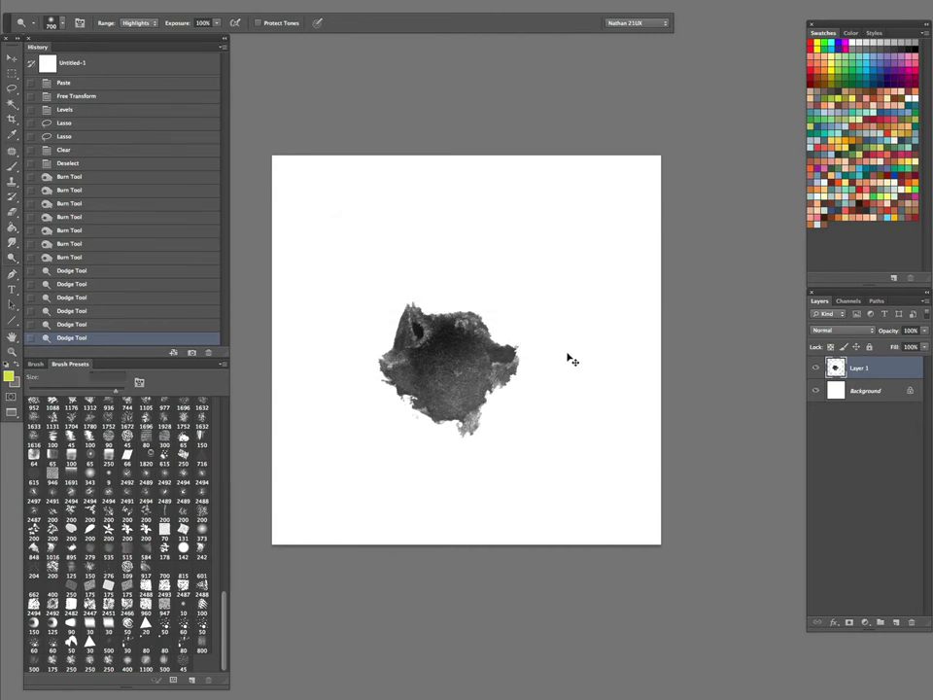
{"action": "key", "text": "ctrl+t"}
{"action": "left_click_drag", "start_coordinate": [601, 207], "coordinate": [634, 182]}
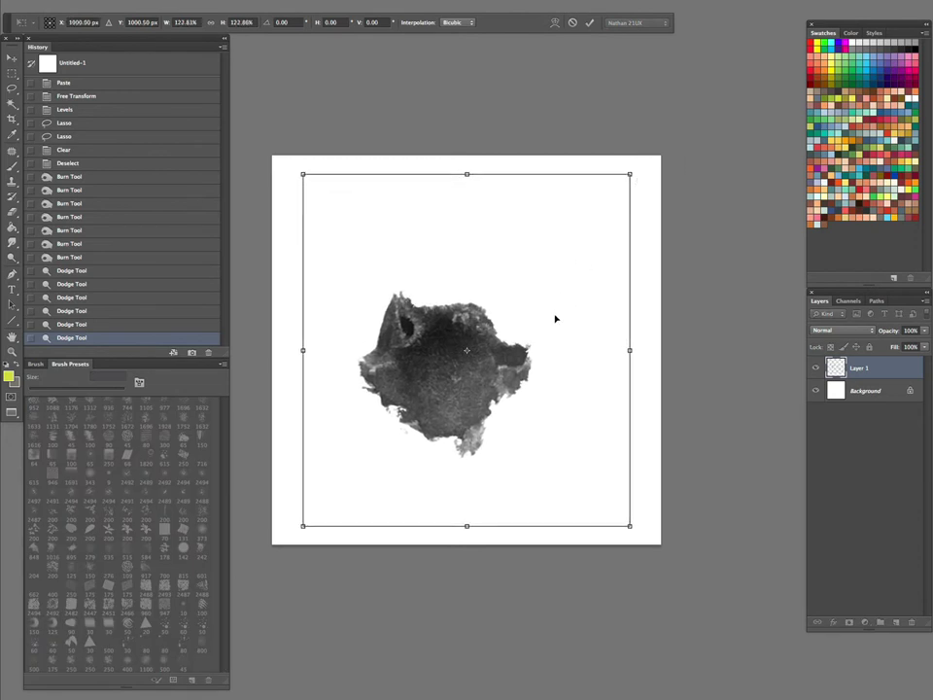
{"action": "left_click_drag", "start_coordinate": [556, 319], "coordinate": [564, 317]}
{"action": "key", "text": "Return"}
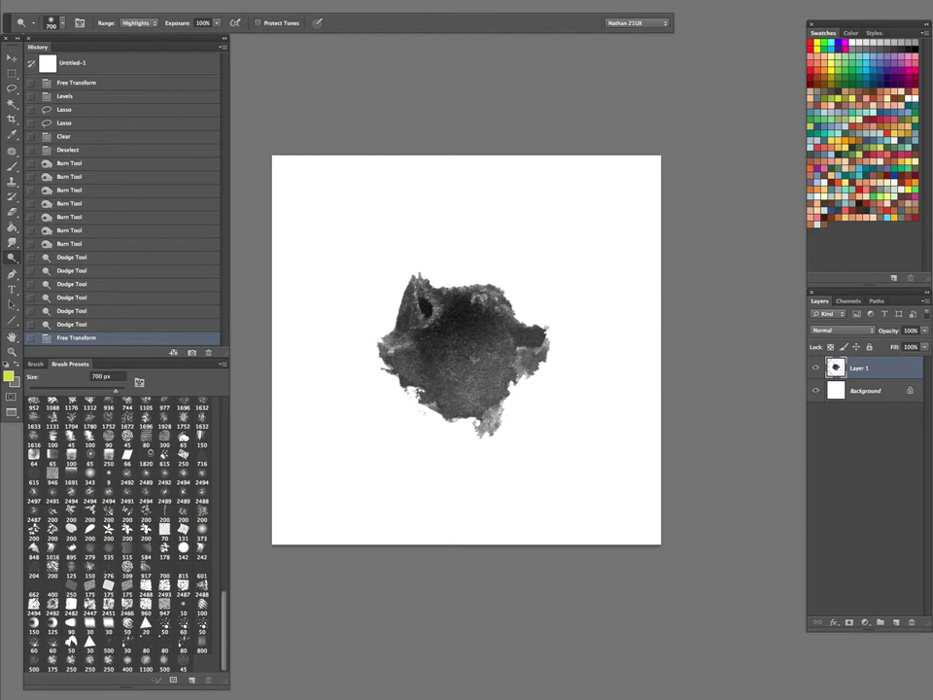
Step: Define the scaled blot as a brush preset named "dab"
{"action": "key", "text": "ctrl+alt+shift+b"}
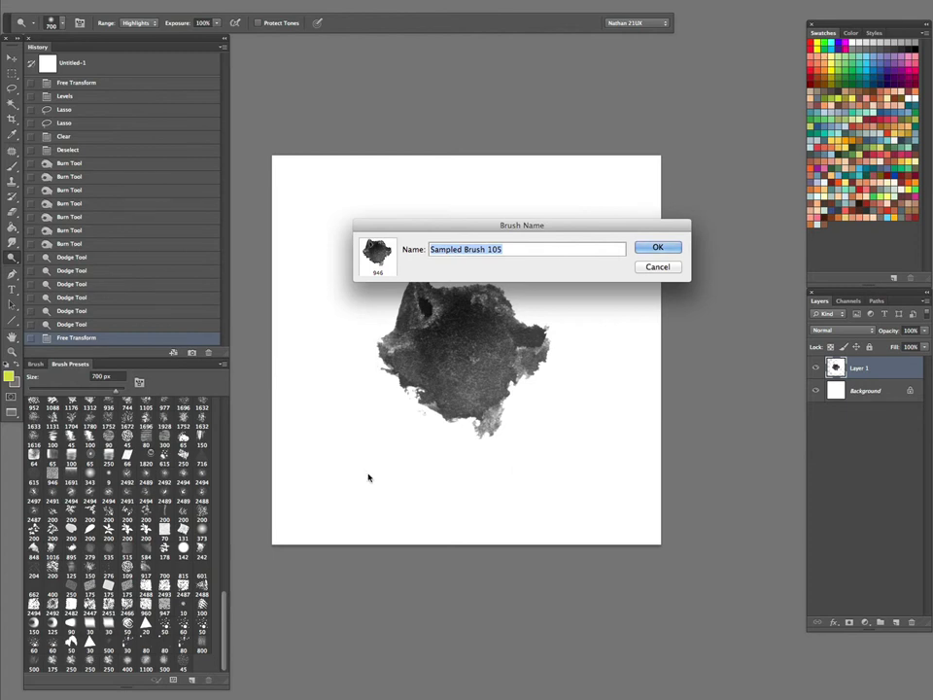
{"action": "type", "text": "dab"}
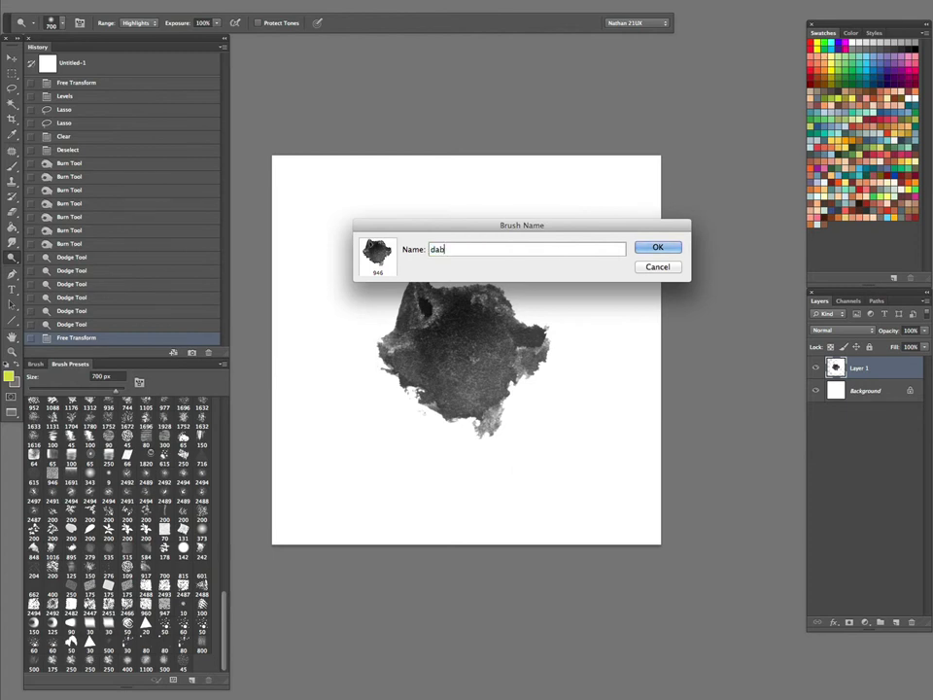
{"action": "key", "text": "Return"}
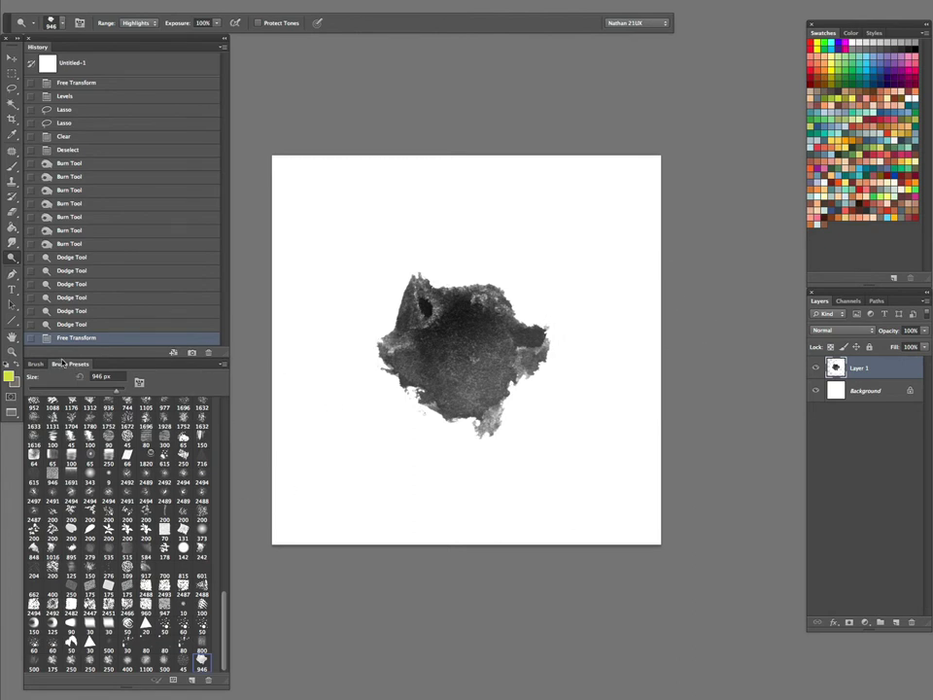
Step: Browse the brush presets, find the new blot brush at the end and check its name
{"action": "scroll", "coordinate": [221, 540], "scroll_direction": "up", "scroll_amount": 8}
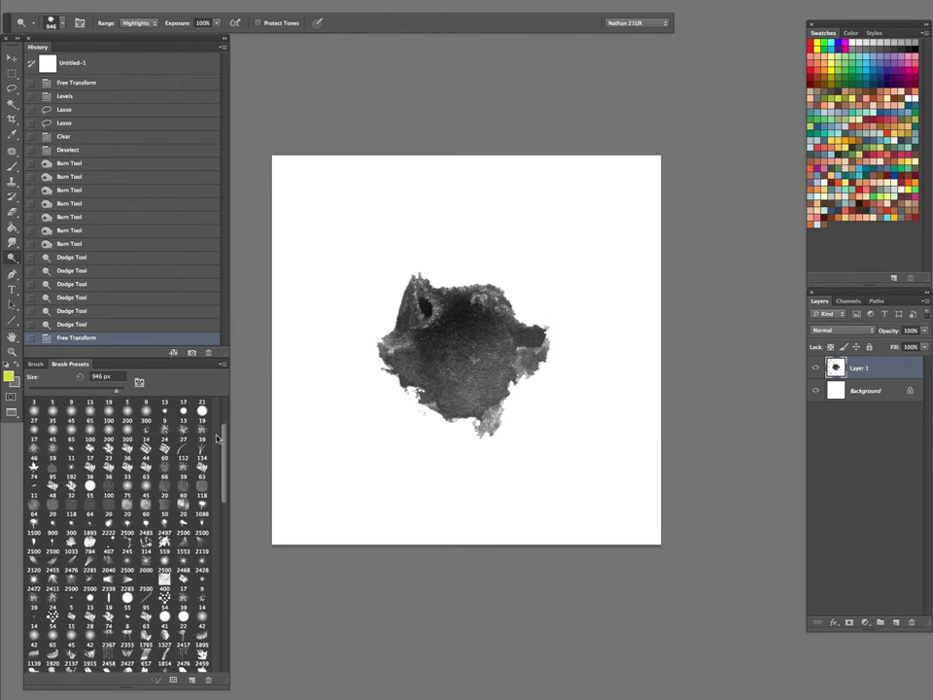
{"action": "scroll", "coordinate": [212, 559], "scroll_direction": "down", "scroll_amount": 3}
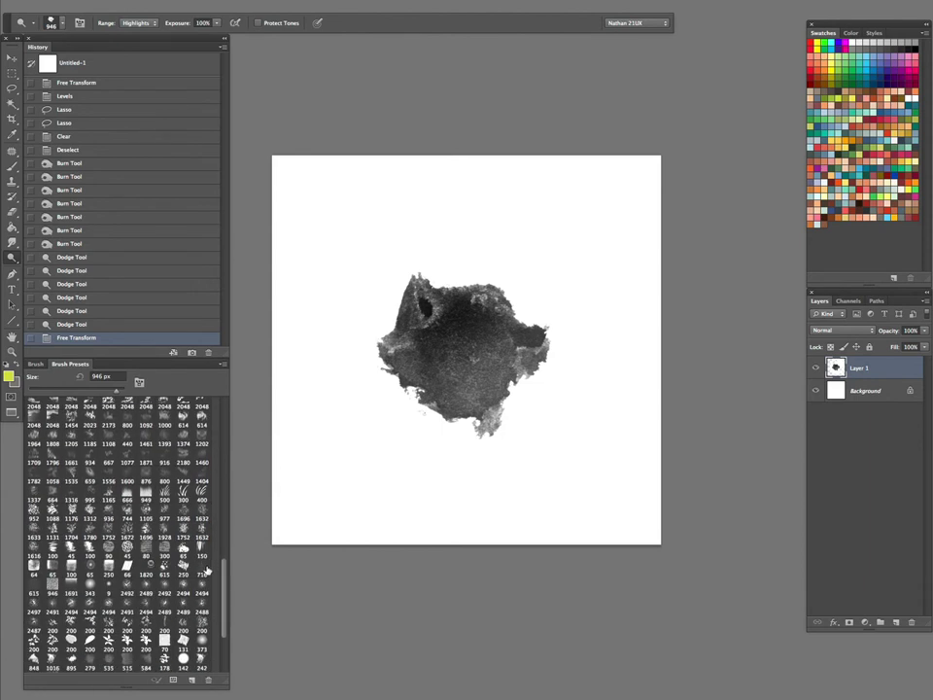
{"action": "left_click", "coordinate": [206, 571]}
{"action": "left_click", "coordinate": [52, 586]}
{"action": "scroll", "coordinate": [226, 622], "scroll_direction": "down", "scroll_amount": 5}
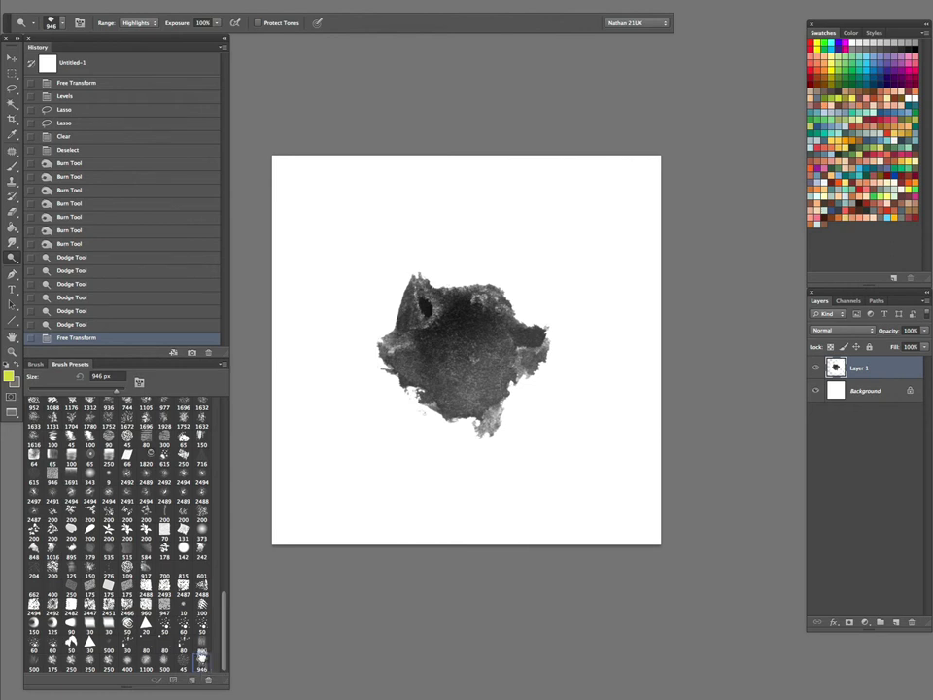
{"action": "double_click", "coordinate": [202, 662]}
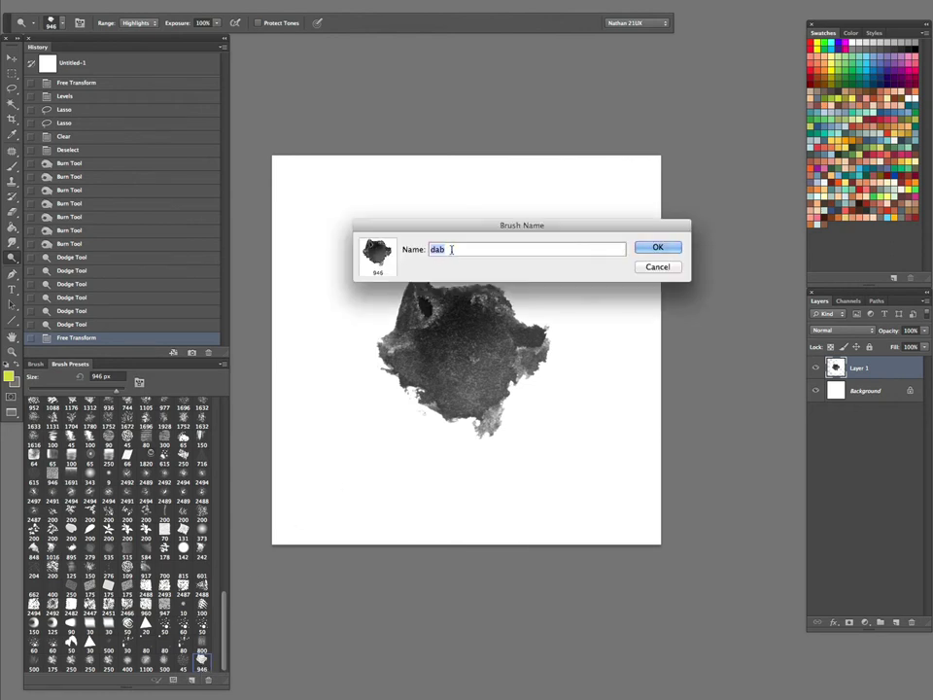
{"action": "left_click", "coordinate": [658, 248]}
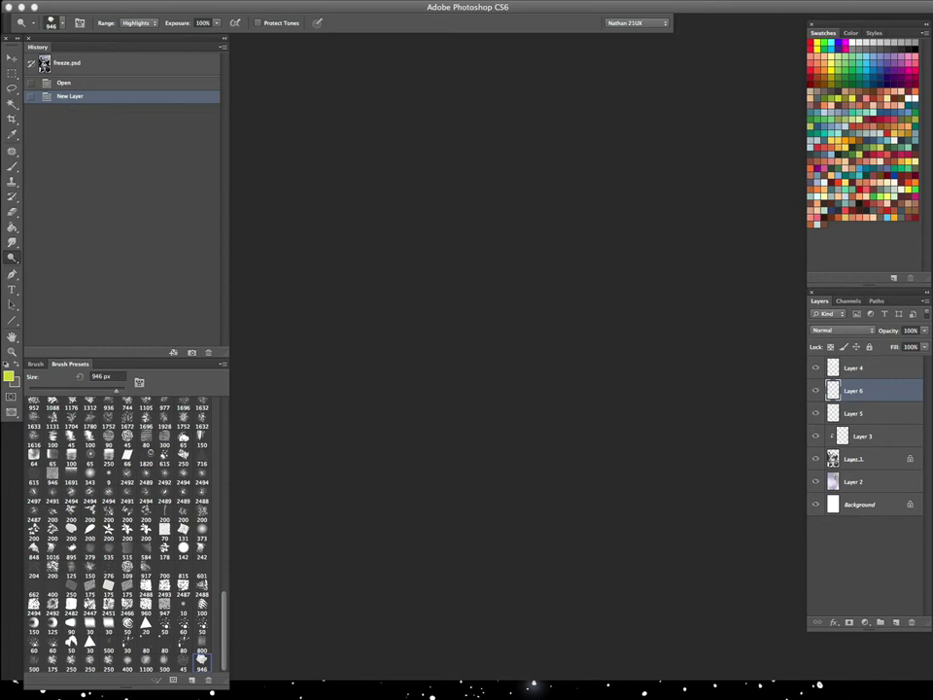
Step: Display freeze.psd in full-screen mode and examine the helmeted figure's head and upper body up close
{"action": "left_click_drag", "start_coordinate": [0, 8], "coordinate": [562, 94]}
{"action": "key", "text": "f"}
{"action": "key", "text": "z"}
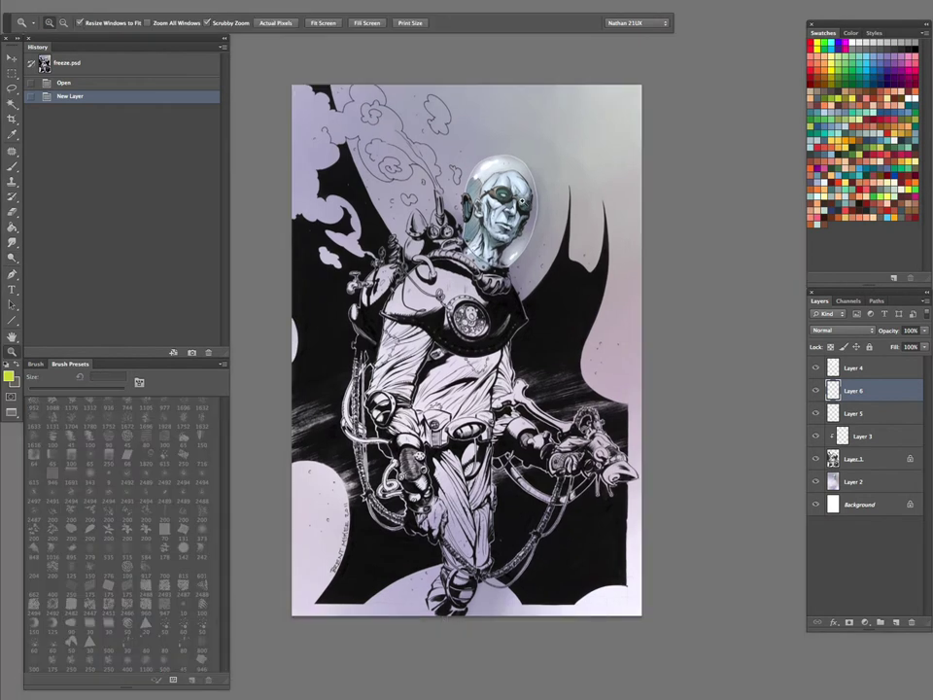
{"action": "left_click_drag", "start_coordinate": [524, 200], "coordinate": [579, 172]}
{"action": "left_click_drag", "start_coordinate": [526, 262], "coordinate": [499, 384]}
{"action": "left_click_drag", "start_coordinate": [561, 281], "coordinate": [502, 365]}
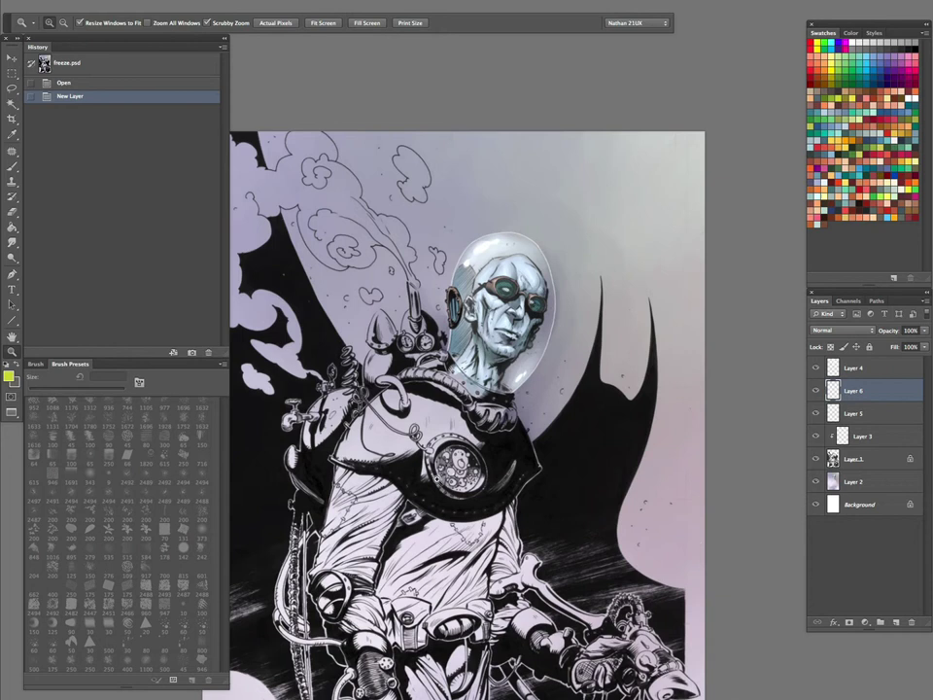
{"action": "left_click_drag", "start_coordinate": [438, 481], "coordinate": [535, 65]}
{"action": "left_click_drag", "start_coordinate": [632, 66], "coordinate": [546, 486]}
Step: Hide Layer 2 and add a new Normal-mode layer at 100% opacity directly above it
{"action": "left_click", "coordinate": [815, 368]}
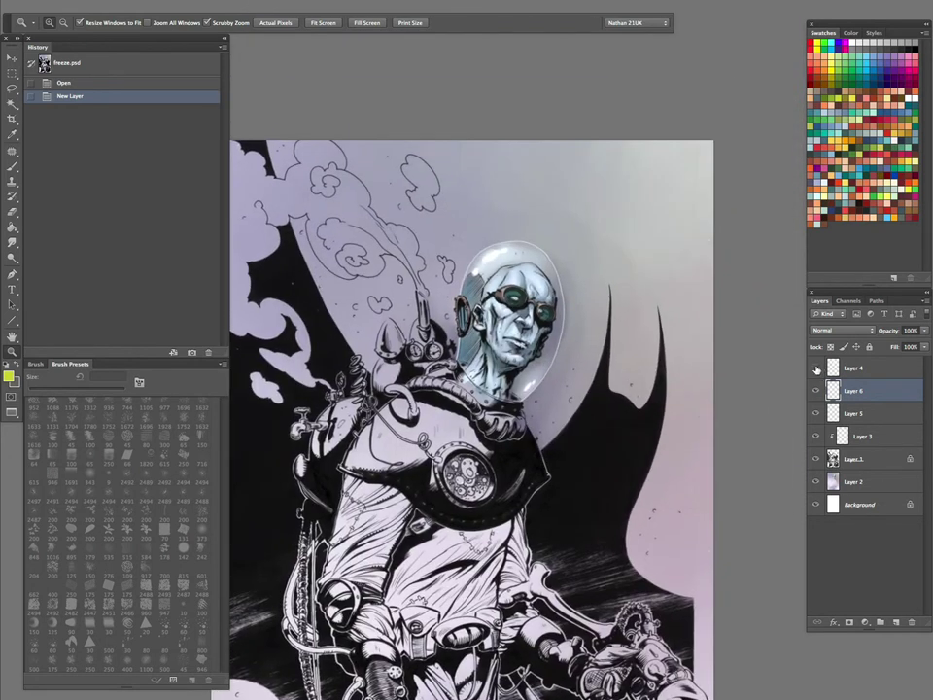
{"action": "left_click", "coordinate": [815, 481]}
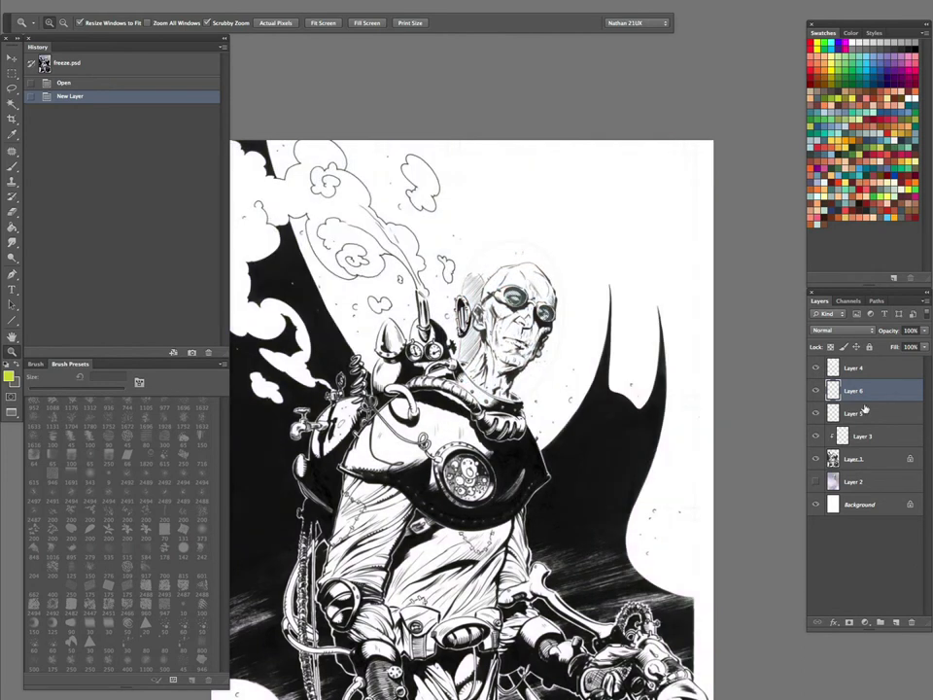
{"action": "left_click", "coordinate": [833, 483]}
{"action": "key", "text": "ctrl+shift+n"}
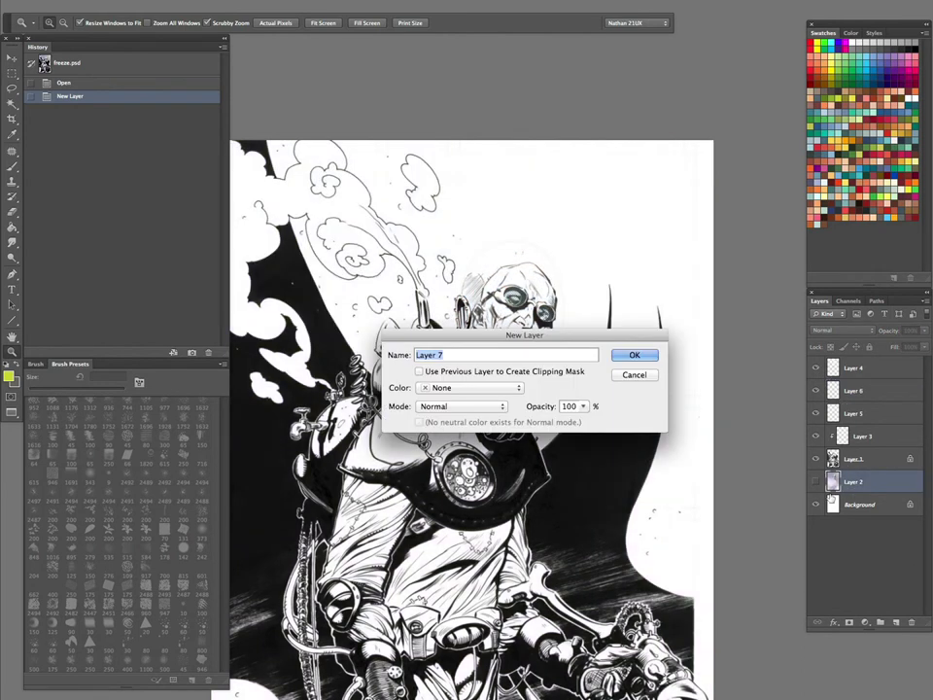
{"action": "key", "text": "Return"}
Step: Paint dark blue strokes around the helmet on the new layer with the blot brush at 400 px and 30% flow
{"action": "key", "text": "b"}
{"action": "left_click", "coordinate": [870, 77]}
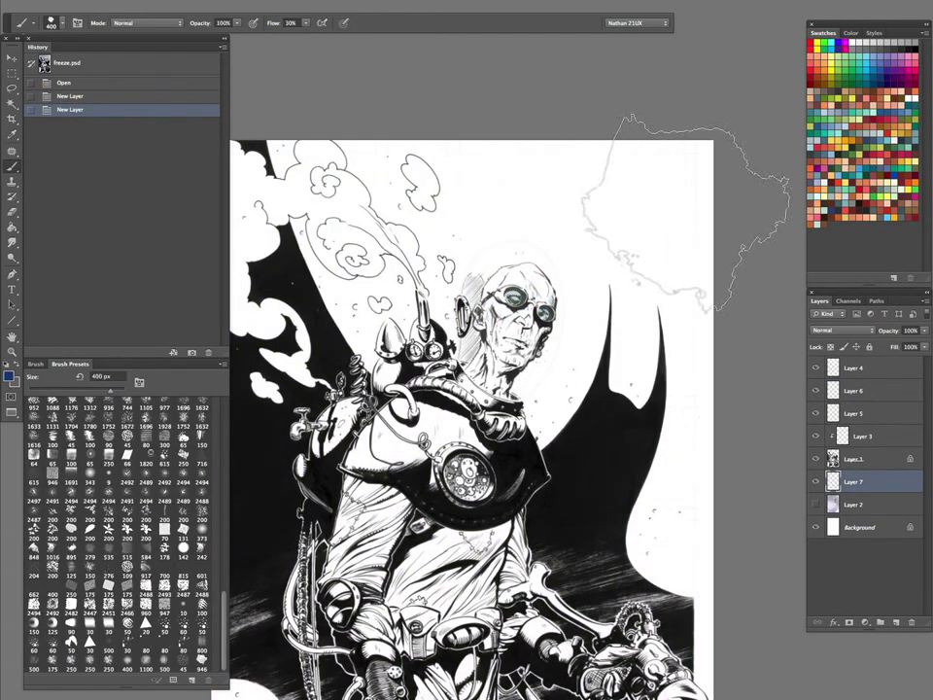
{"action": "mouse_move", "coordinate": [641, 209]}
{"action": "left_mouse_down"}
{"action": "mouse_move", "coordinate": [593, 248]}
{"action": "mouse_move", "coordinate": [569, 287]}
{"action": "left_mouse_up"}
{"action": "left_click_drag", "start_coordinate": [602, 229], "coordinate": [583, 272]}
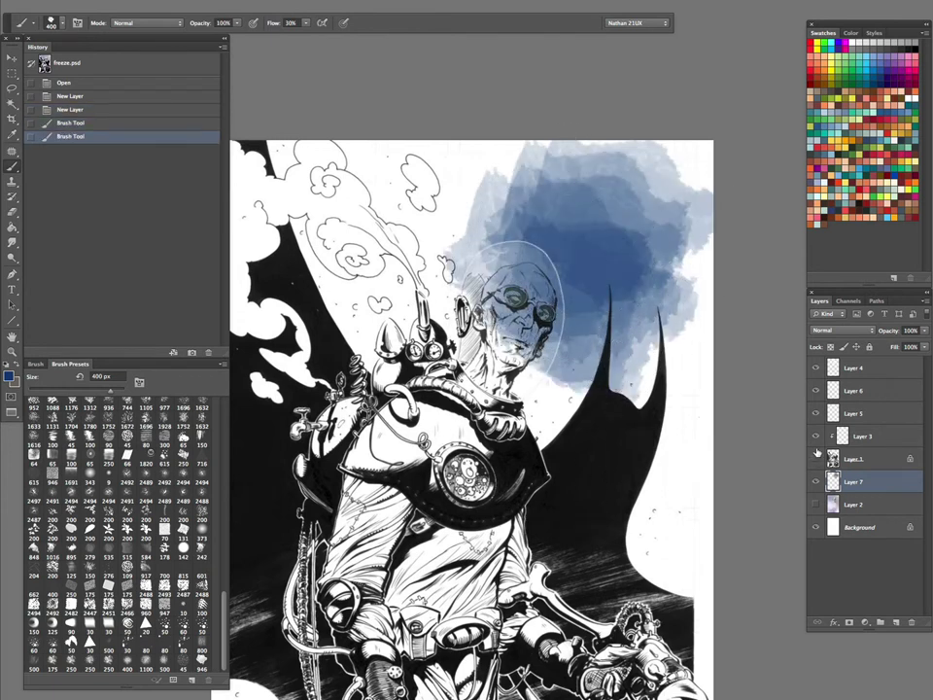
Step: Show only the new layer over the white Background and cover most of it with overlapping dark blue strokes
{"action": "left_click", "coordinate": [815, 481], "text": "alt"}
{"action": "mouse_move", "coordinate": [389, 291]}
{"action": "left_mouse_down"}
{"action": "mouse_move", "coordinate": [452, 447]}
{"action": "mouse_move", "coordinate": [612, 354]}
{"action": "mouse_move", "coordinate": [272, 409]}
{"action": "mouse_move", "coordinate": [384, 457]}
{"action": "mouse_move", "coordinate": [360, 593]}
{"action": "mouse_move", "coordinate": [480, 430]}
{"action": "mouse_move", "coordinate": [533, 564]}
{"action": "left_mouse_up"}
{"action": "key", "text": "Tab"}
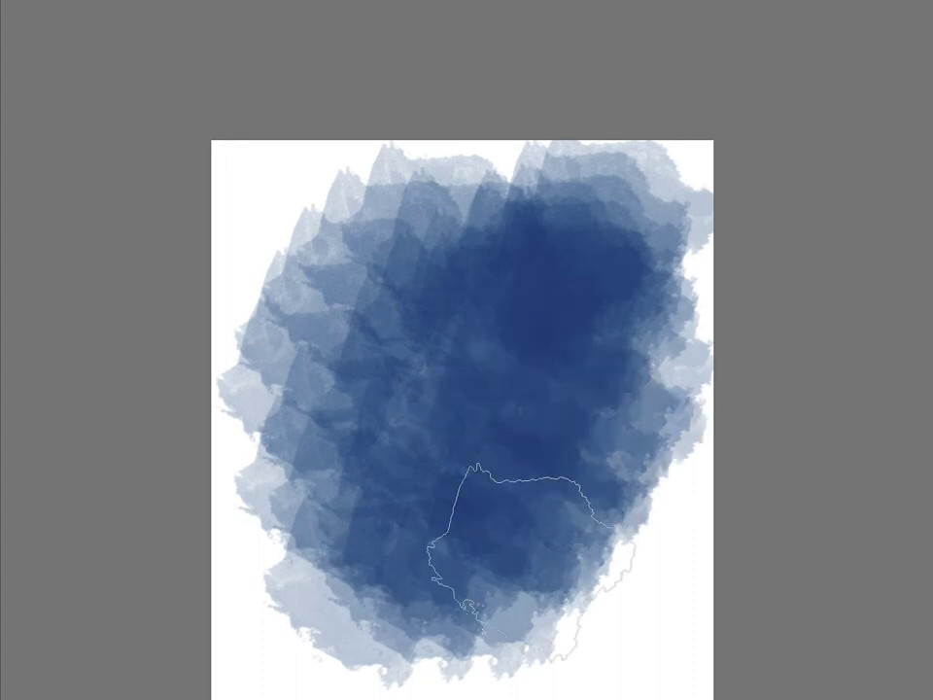
Step: Clear all the test strokes from the new layer and deselect
{"action": "key", "text": "ctrl+a"}
{"action": "key", "text": "Delete"}
{"action": "key", "text": "Tab"}
{"action": "left_click_drag", "start_coordinate": [532, 489], "coordinate": [581, 385]}
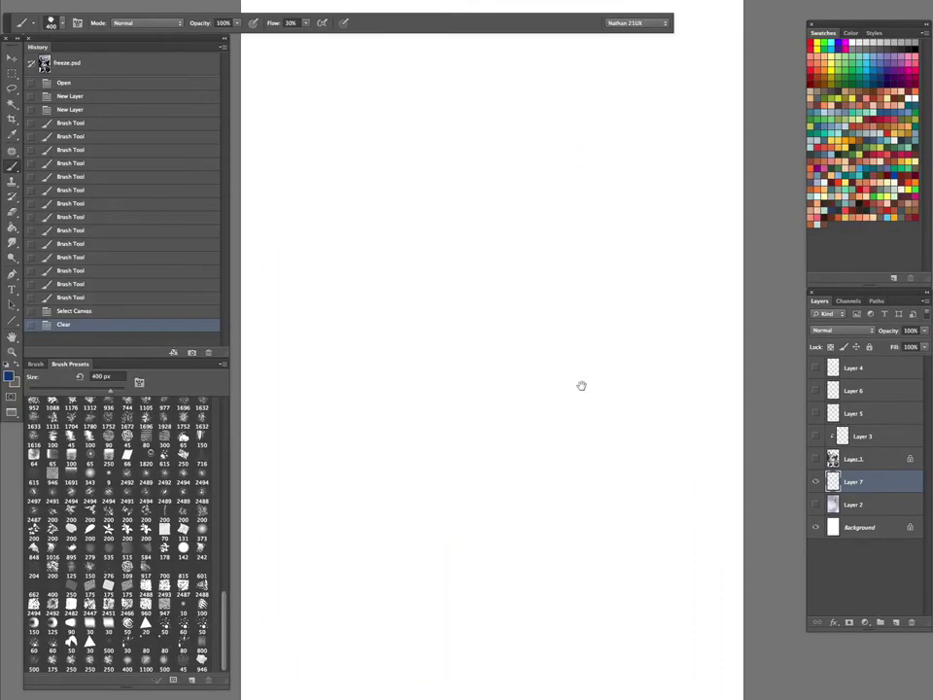
{"action": "key", "text": "ctrl+d"}
Step: Enable Shape Dynamics for the brush with Size Jitter at 42% and Angle Jitter at 40%
{"action": "left_click", "coordinate": [38, 365]}
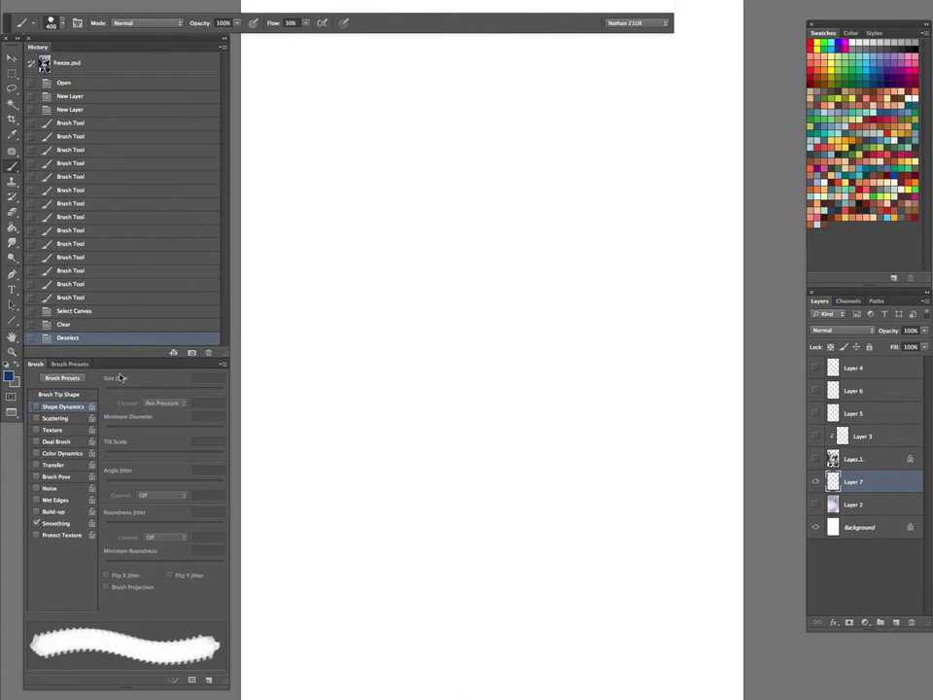
{"action": "left_click", "coordinate": [37, 406]}
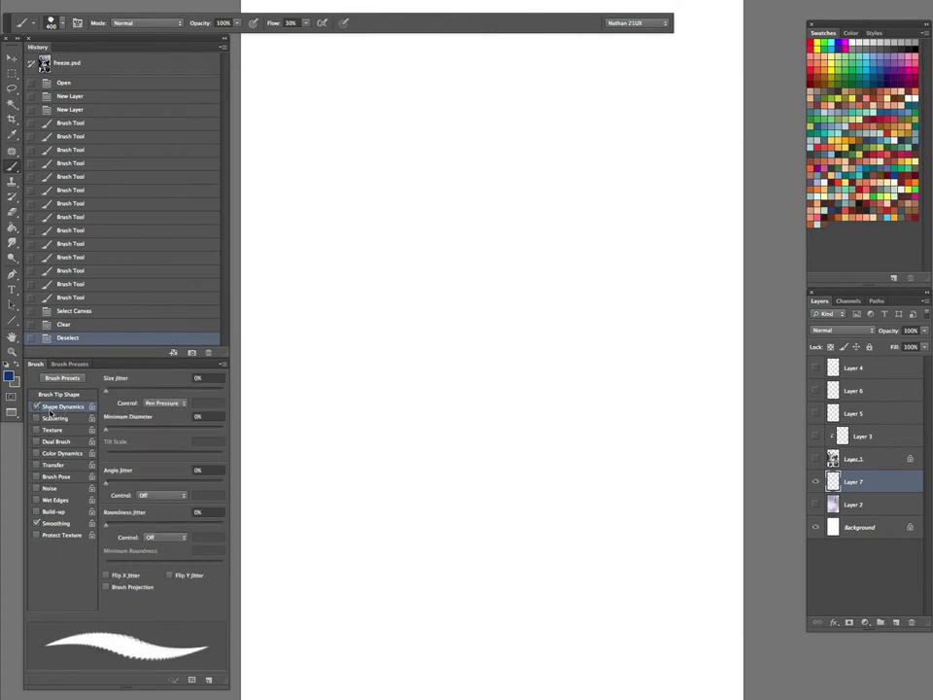
{"action": "left_click_drag", "start_coordinate": [106, 388], "coordinate": [155, 389]}
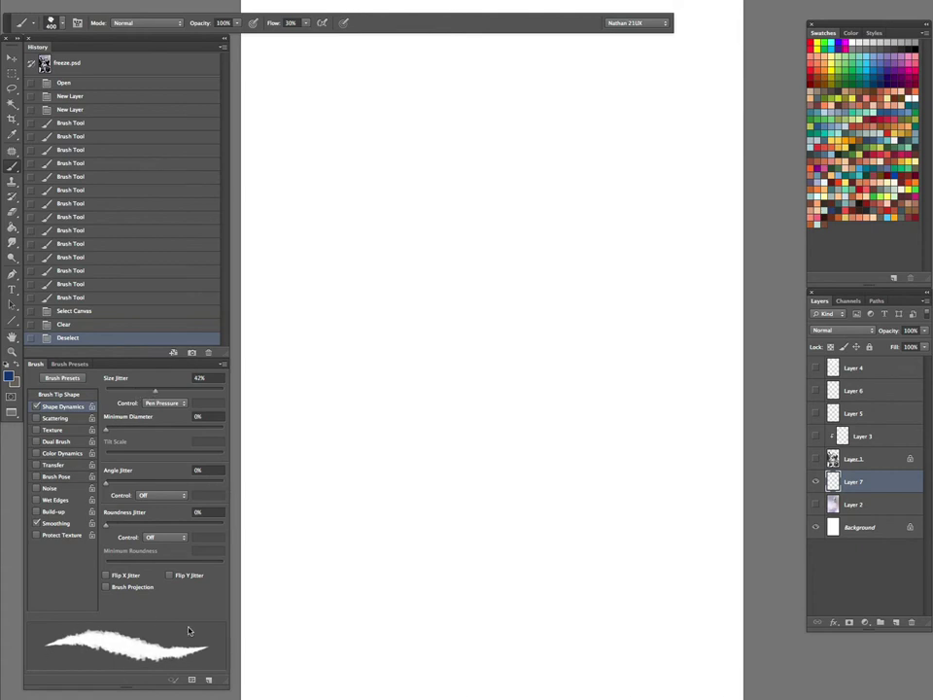
{"action": "left_click_drag", "start_coordinate": [106, 482], "coordinate": [141, 483]}
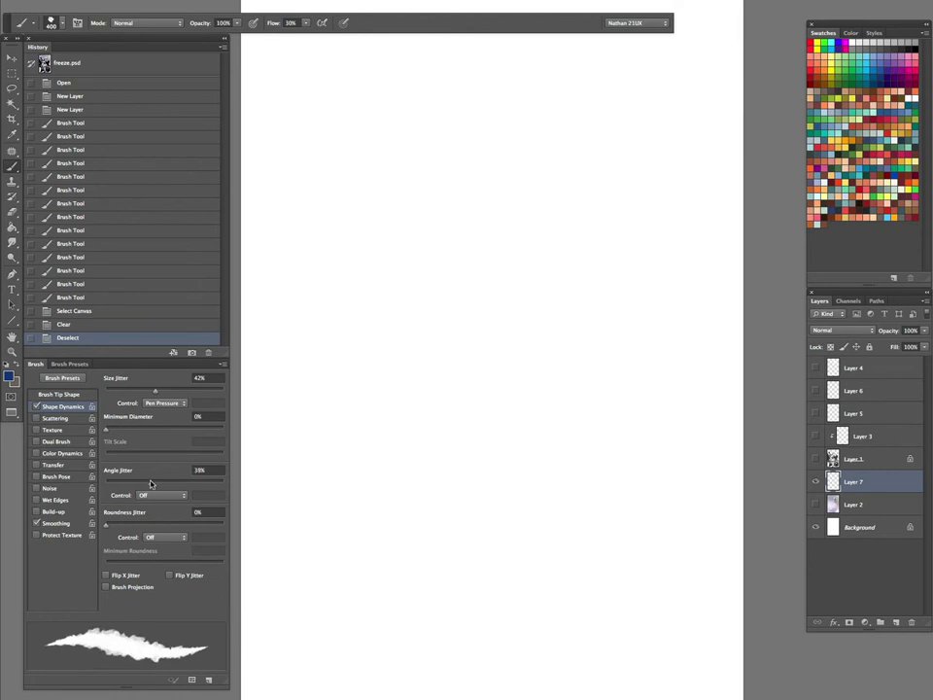
{"action": "left_click_drag", "start_coordinate": [155, 390], "coordinate": [147, 402]}
{"action": "left_click_drag", "start_coordinate": [150, 483], "coordinate": [154, 486]}
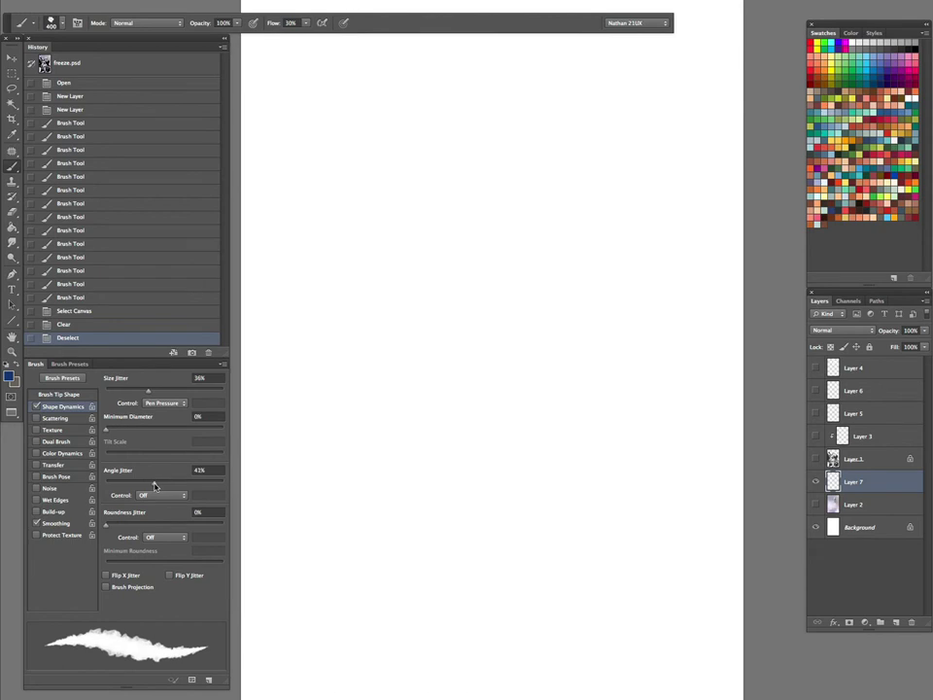
{"action": "left_click_drag", "start_coordinate": [149, 391], "coordinate": [155, 392]}
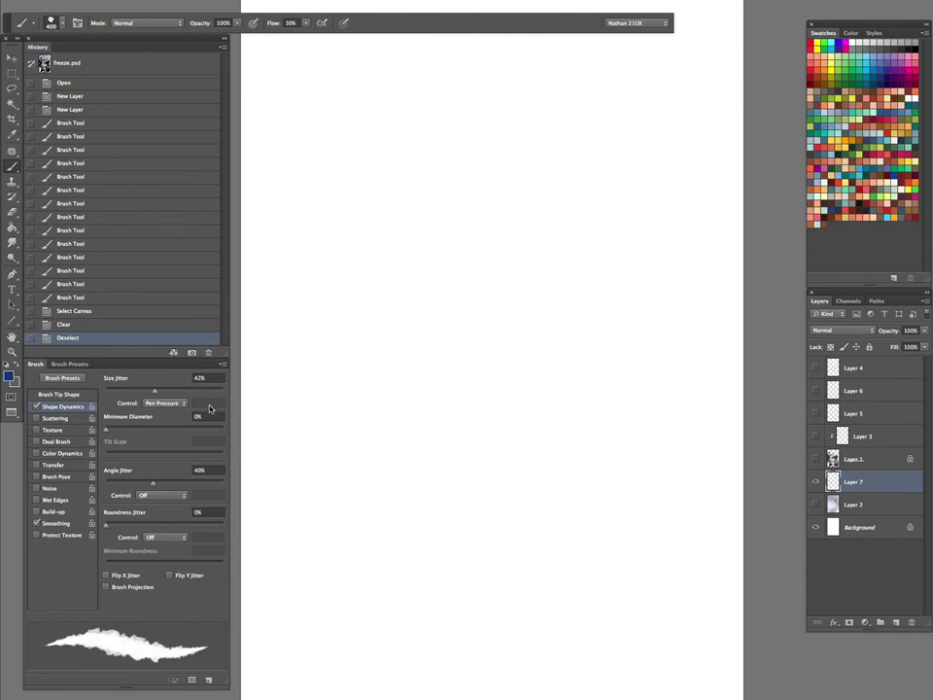
Step: Enable Scattering with Scatter at 69%, Count at 1 and Count Jitter at 9%
{"action": "left_click", "coordinate": [56, 418]}
{"action": "left_click_drag", "start_coordinate": [111, 390], "coordinate": [114, 391]}
{"action": "left_click_drag", "start_coordinate": [115, 459], "coordinate": [108, 434]}
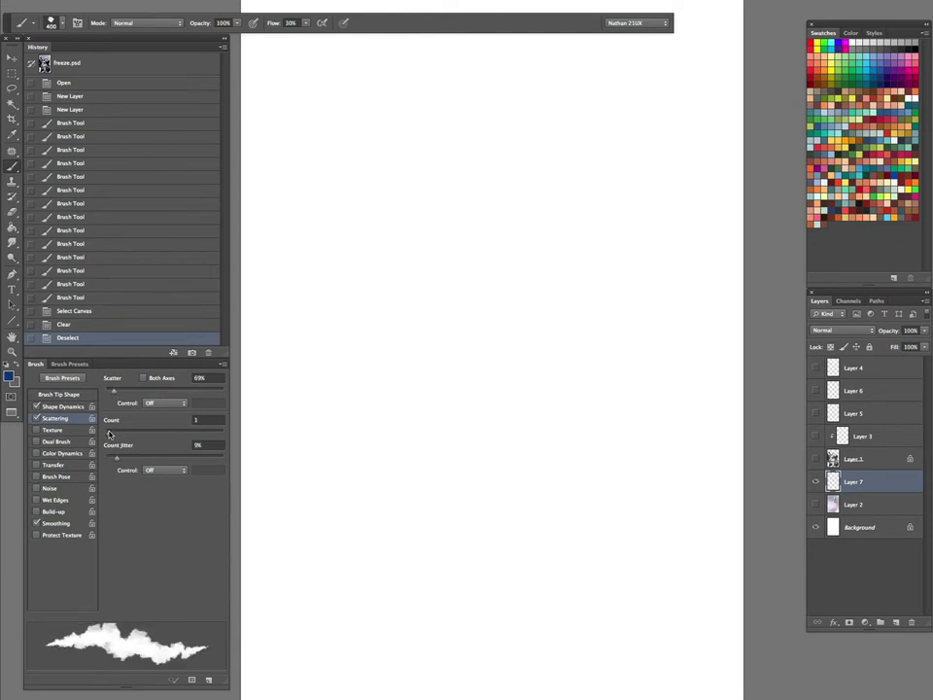
Step: Enable Texture for the brush, try several patterns and choose the gray pattern with fine horizontal lines
{"action": "left_click", "coordinate": [56, 430]}
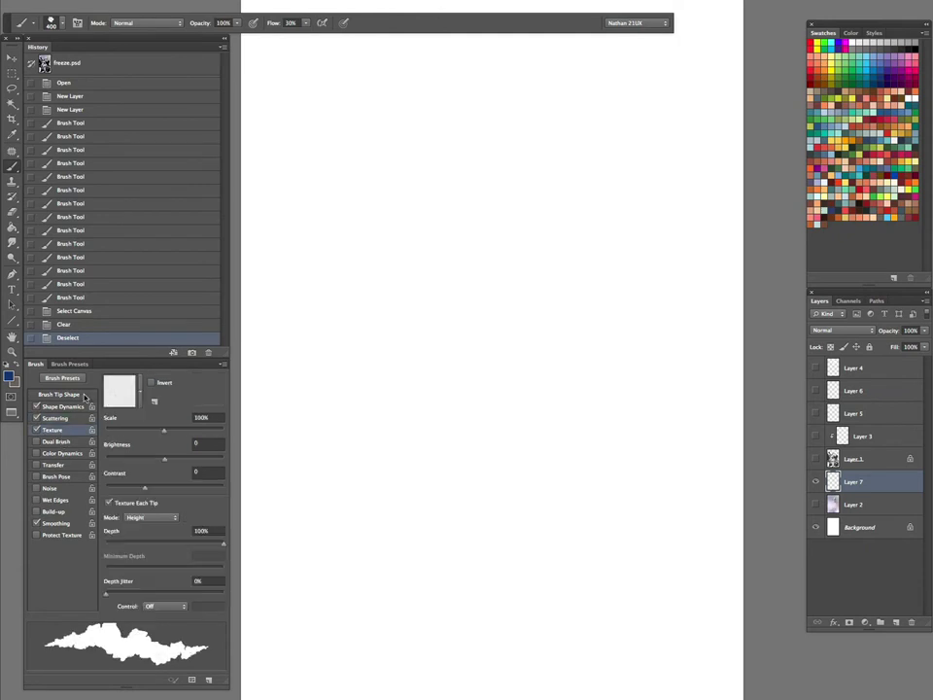
{"action": "left_click", "coordinate": [140, 398]}
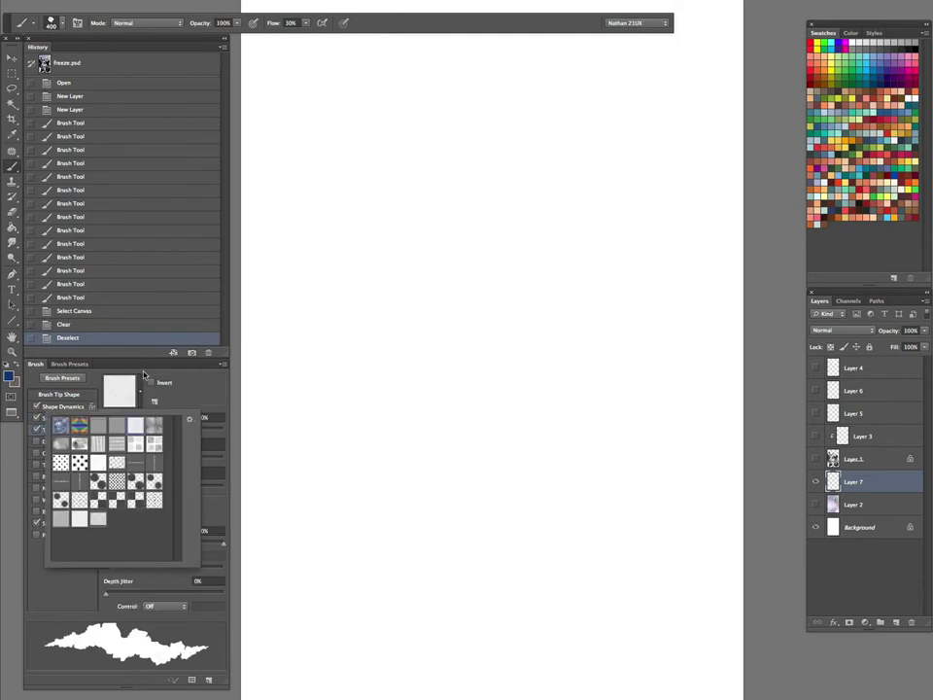
{"action": "left_click", "coordinate": [157, 427]}
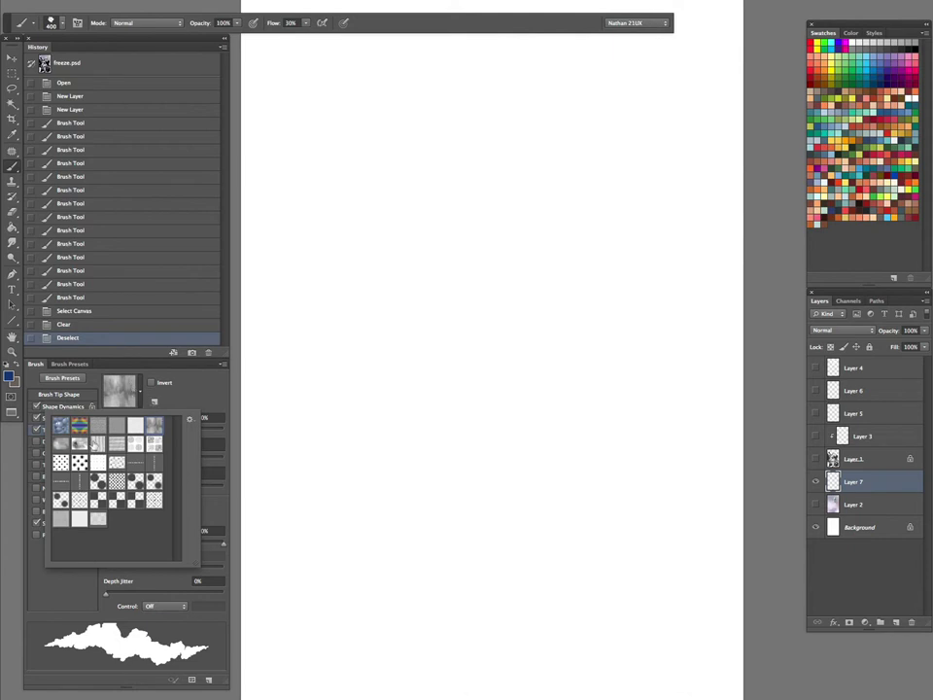
{"action": "left_click", "coordinate": [99, 519]}
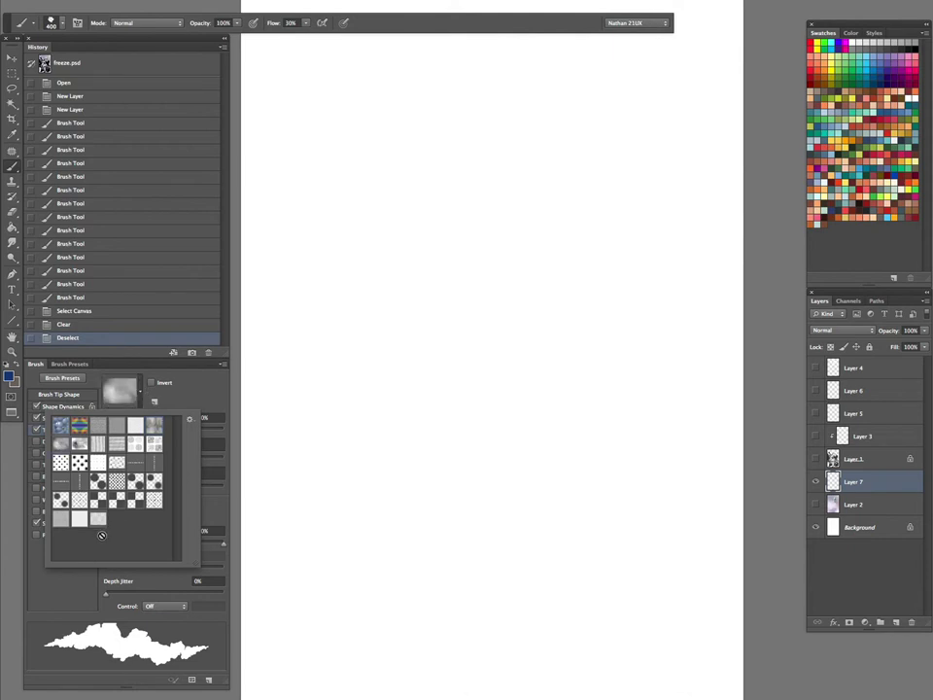
{"action": "left_click", "coordinate": [60, 444]}
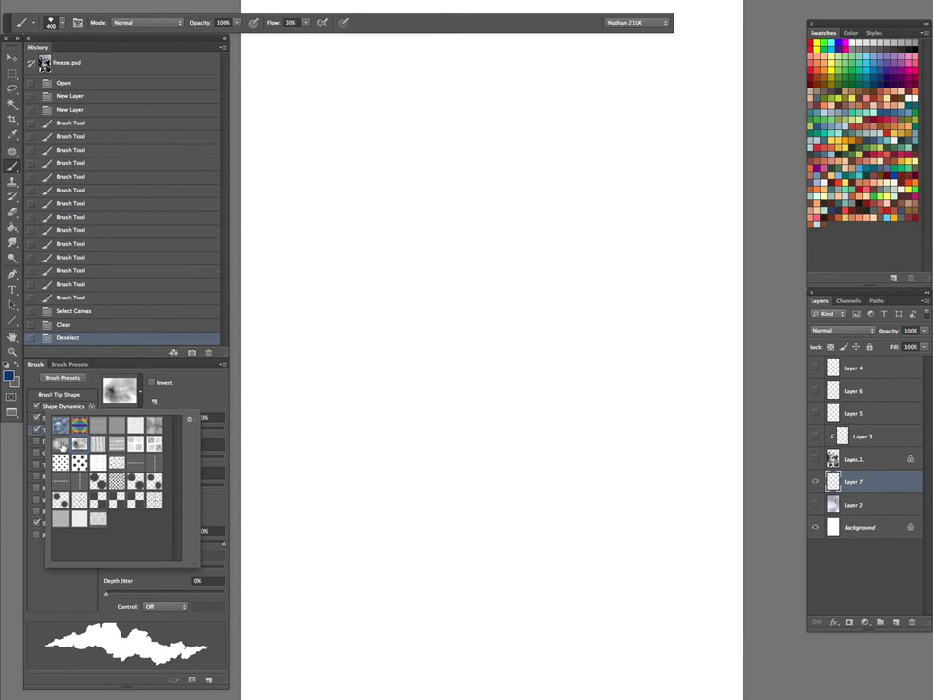
{"action": "left_click", "coordinate": [62, 445]}
{"action": "left_click", "coordinate": [97, 429]}
{"action": "left_click", "coordinate": [180, 383]}
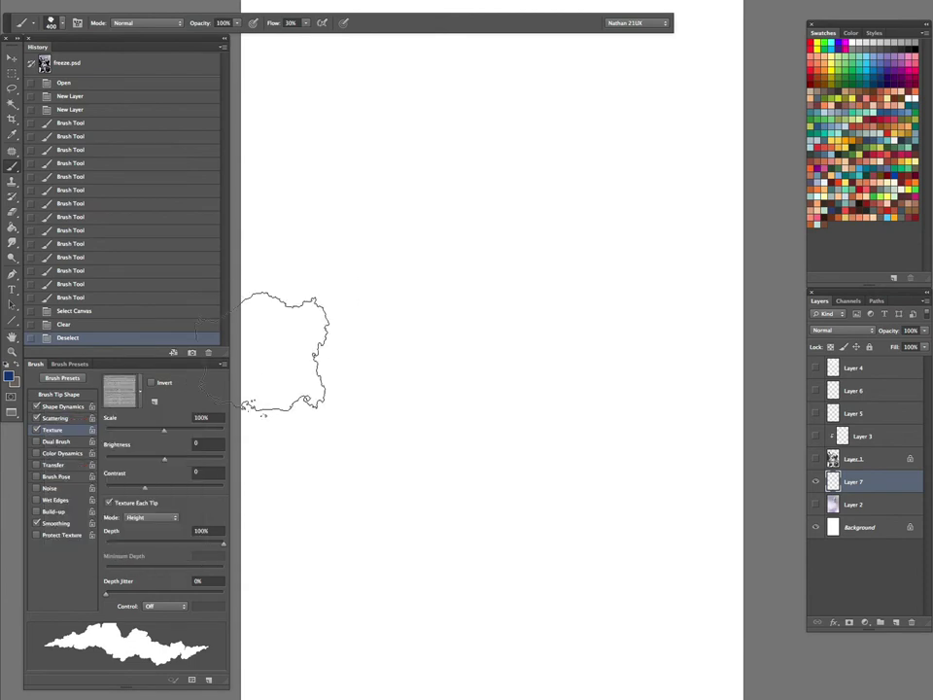
Step: Test the textured, scattered brush with dark blue strokes across the canvas, clear the layer and deselect
{"action": "mouse_move", "coordinate": [418, 296]}
{"action": "left_mouse_down"}
{"action": "mouse_move", "coordinate": [408, 327]}
{"action": "mouse_move", "coordinate": [579, 376]}
{"action": "mouse_move", "coordinate": [521, 538]}
{"action": "mouse_move", "coordinate": [370, 490]}
{"action": "mouse_move", "coordinate": [454, 621]}
{"action": "mouse_move", "coordinate": [375, 177]}
{"action": "mouse_move", "coordinate": [645, 229]}
{"action": "left_mouse_up"}
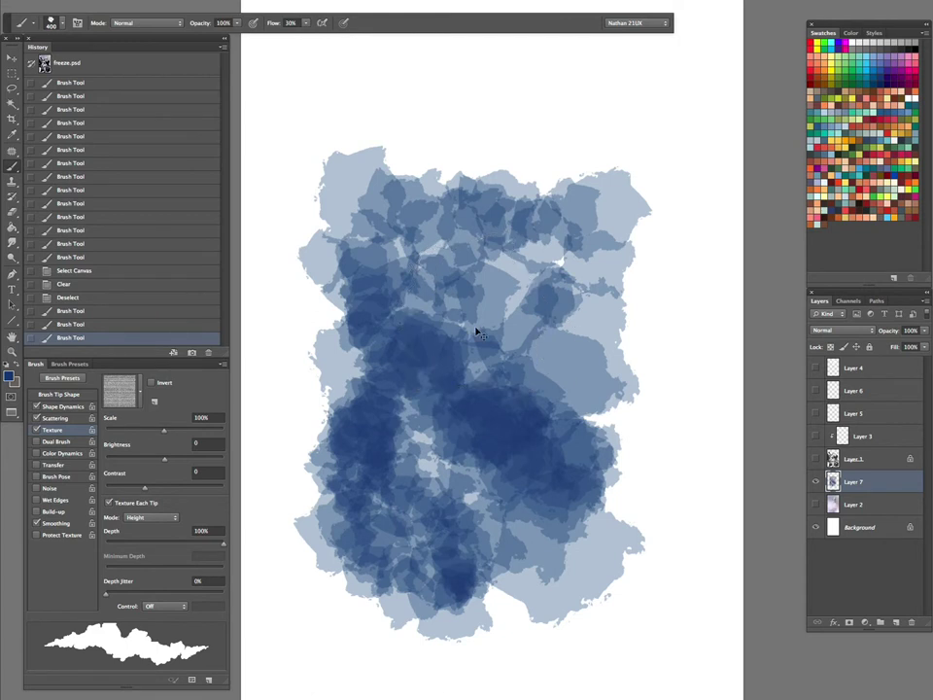
{"action": "key", "text": "ctrl+a"}
{"action": "key", "text": "Delete"}
{"action": "key", "text": "ctrl+d"}
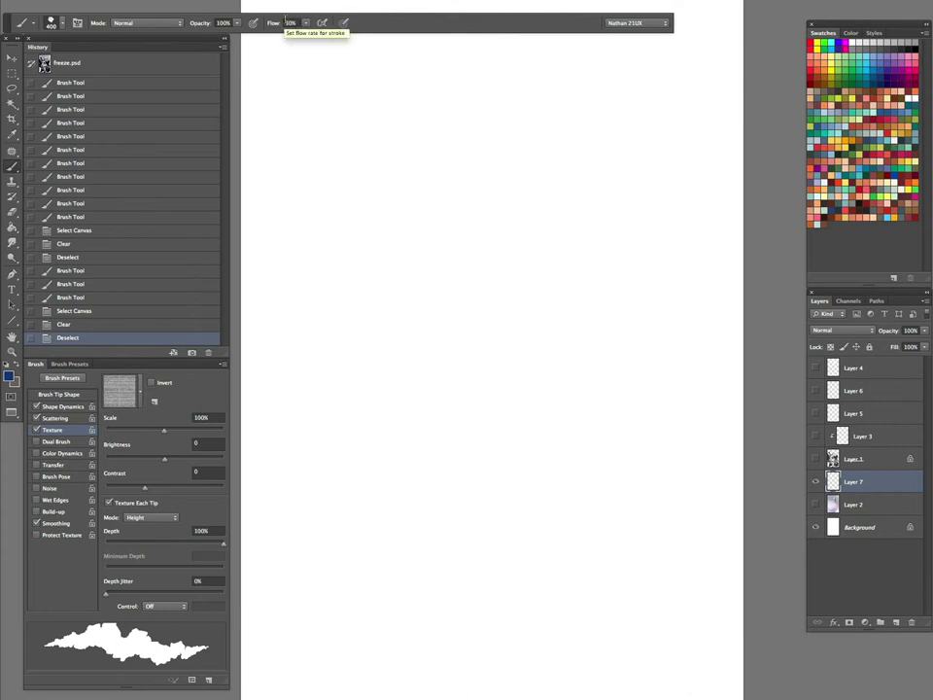
Step: Try 50% brush opacity, restore it to 100%, and enable airbrush Build-up with the flow at 70%
{"action": "key", "text": "5"}
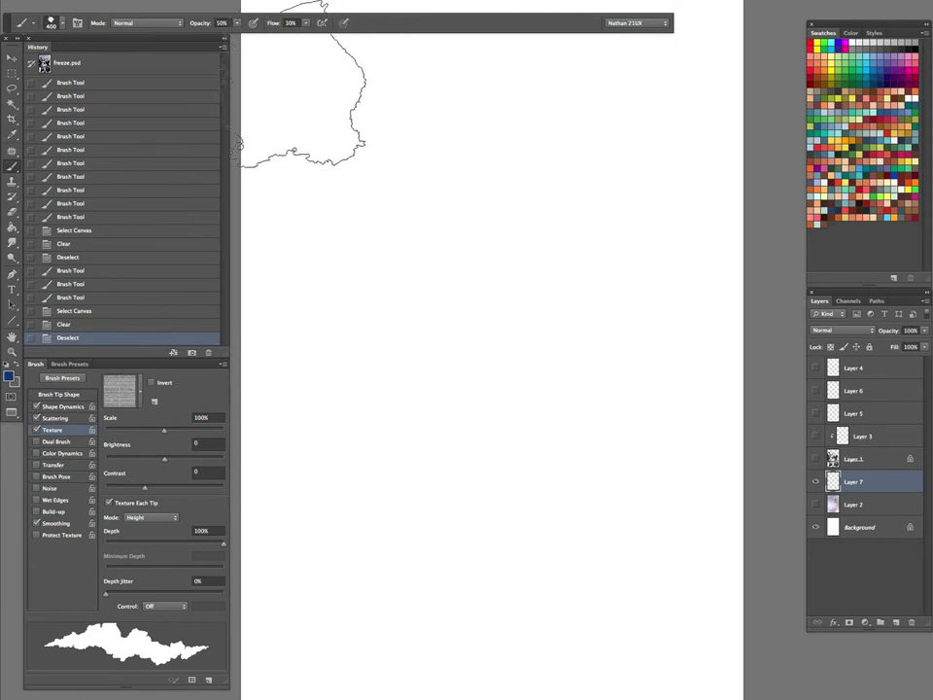
{"action": "key", "text": "0"}
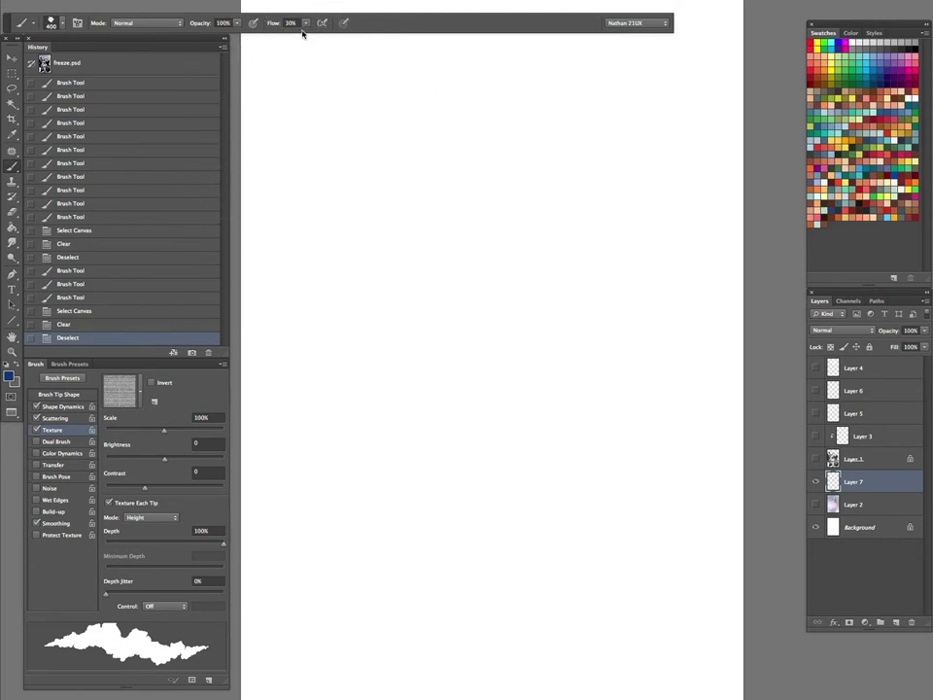
{"action": "left_click", "coordinate": [320, 23]}
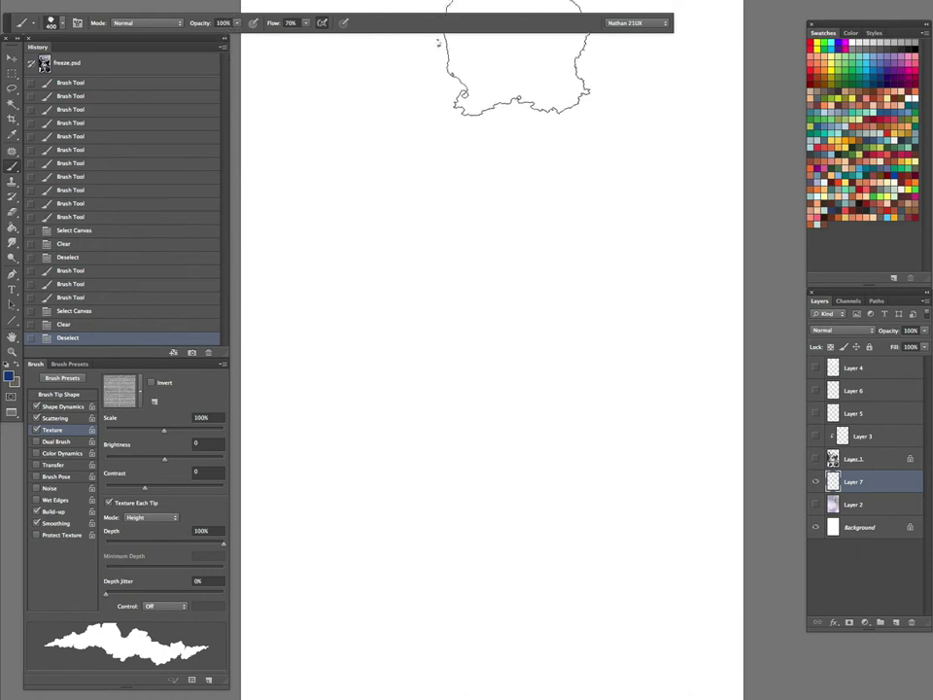
Step: Test the 70% flow brush with dark blue strokes in the upper canvas, clear the layer and deselect
{"action": "mouse_move", "coordinate": [456, 204]}
{"action": "left_mouse_down"}
{"action": "mouse_move", "coordinate": [541, 331]}
{"action": "mouse_move", "coordinate": [564, 350]}
{"action": "left_mouse_up"}
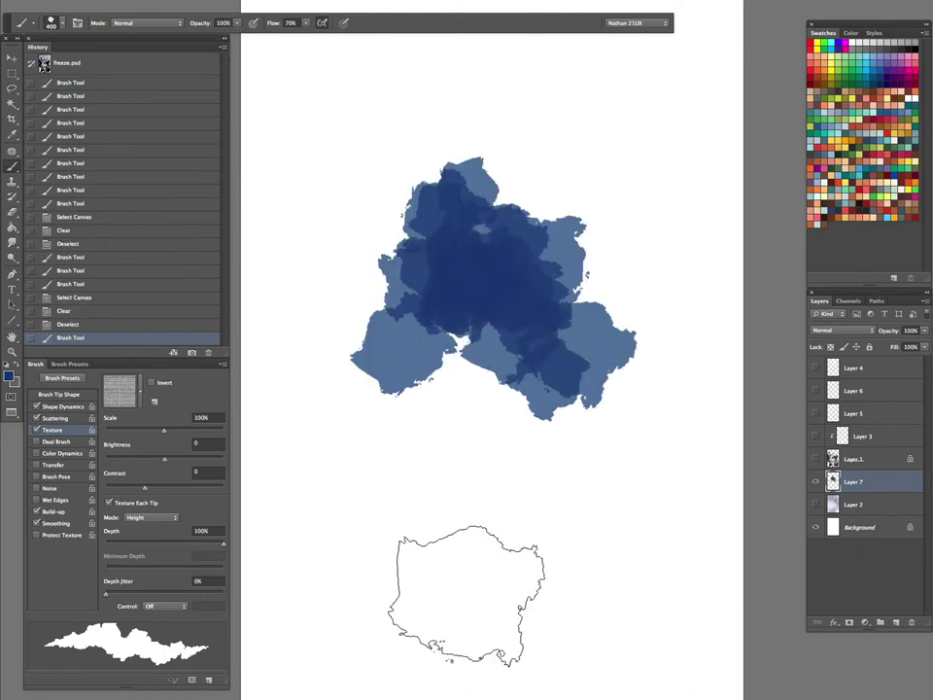
{"action": "key", "text": "ctrl+a"}
{"action": "key", "text": "Delete"}
{"action": "key", "text": "ctrl+d"}
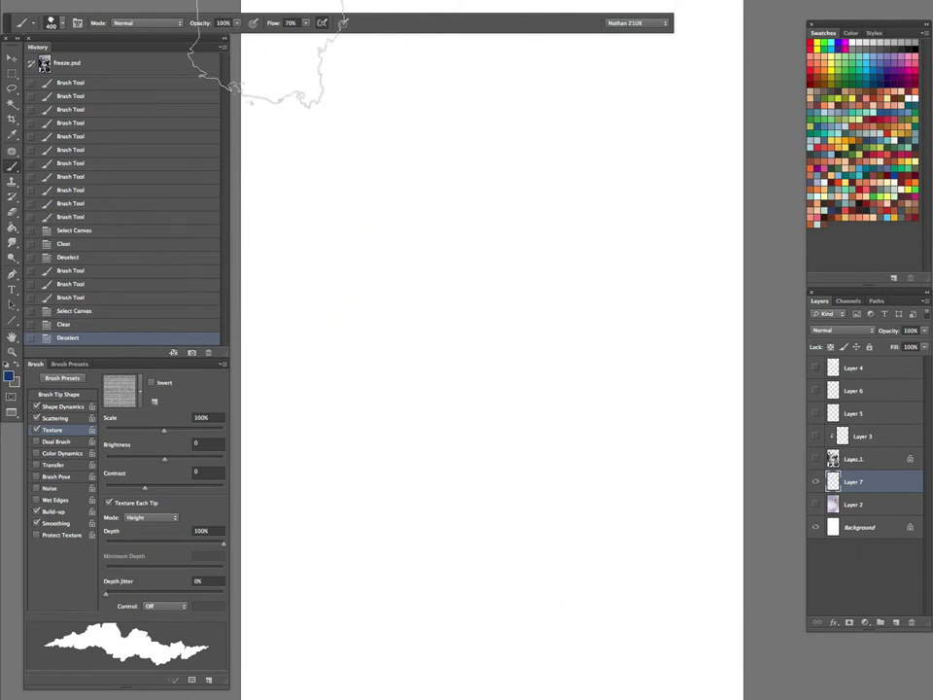
Step: Lower the brush flow to 40%, test it with a blue stroke, clear the layer and deselect
{"action": "mouse_move", "coordinate": [309, 27]}
{"action": "left_mouse_down"}
{"action": "mouse_move", "coordinate": [339, 42]}
{"action": "mouse_move", "coordinate": [303, 42]}
{"action": "left_mouse_up"}
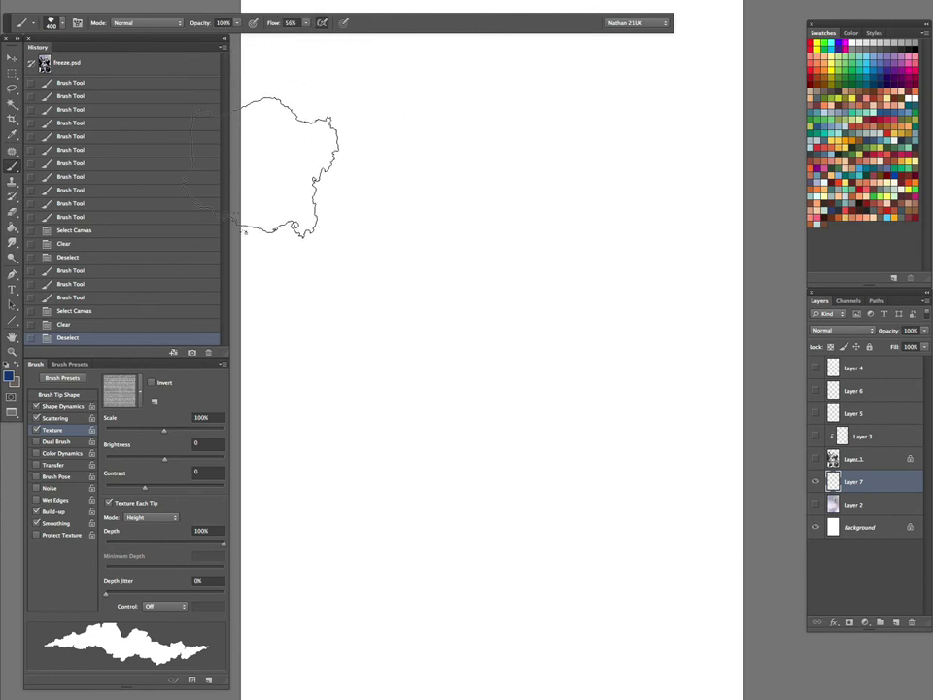
{"action": "mouse_move", "coordinate": [418, 136]}
{"action": "left_mouse_down"}
{"action": "mouse_move", "coordinate": [401, 246]}
{"action": "mouse_move", "coordinate": [442, 491]}
{"action": "left_mouse_up"}
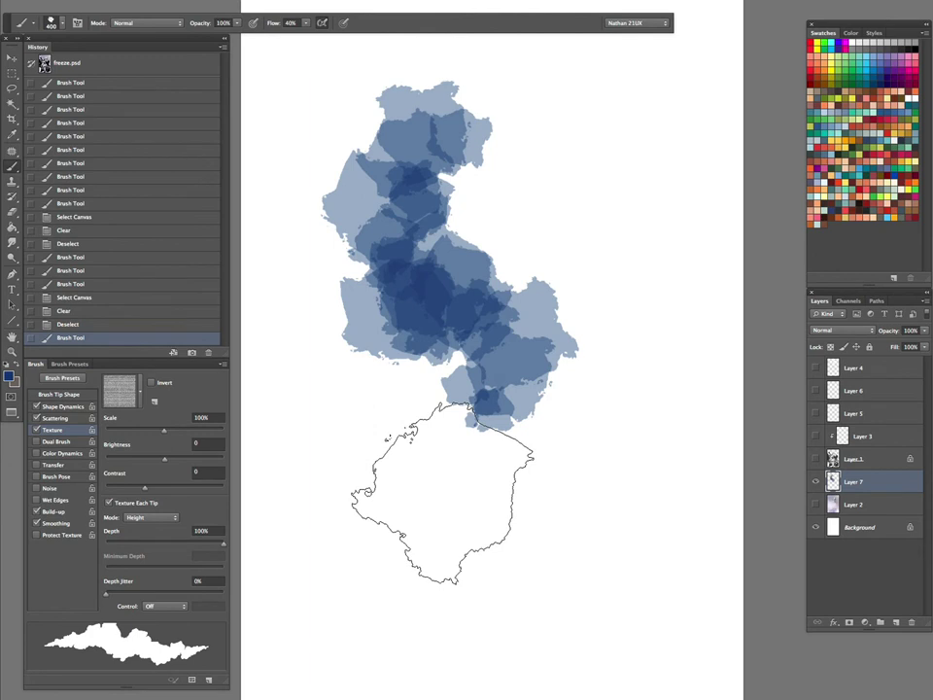
{"action": "key", "text": "ctrl+a"}
{"action": "key", "text": "Delete"}
{"action": "key", "text": "ctrl+d"}
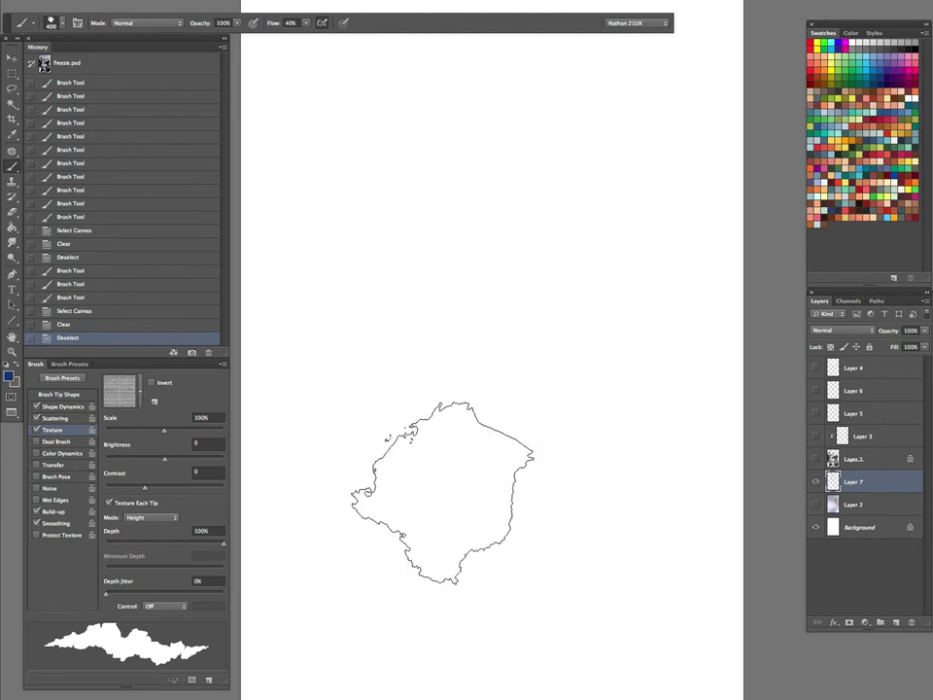
Step: Try Dual Brush on and off, leave it disabled and turn off Texture for the brush
{"action": "left_click", "coordinate": [46, 445]}
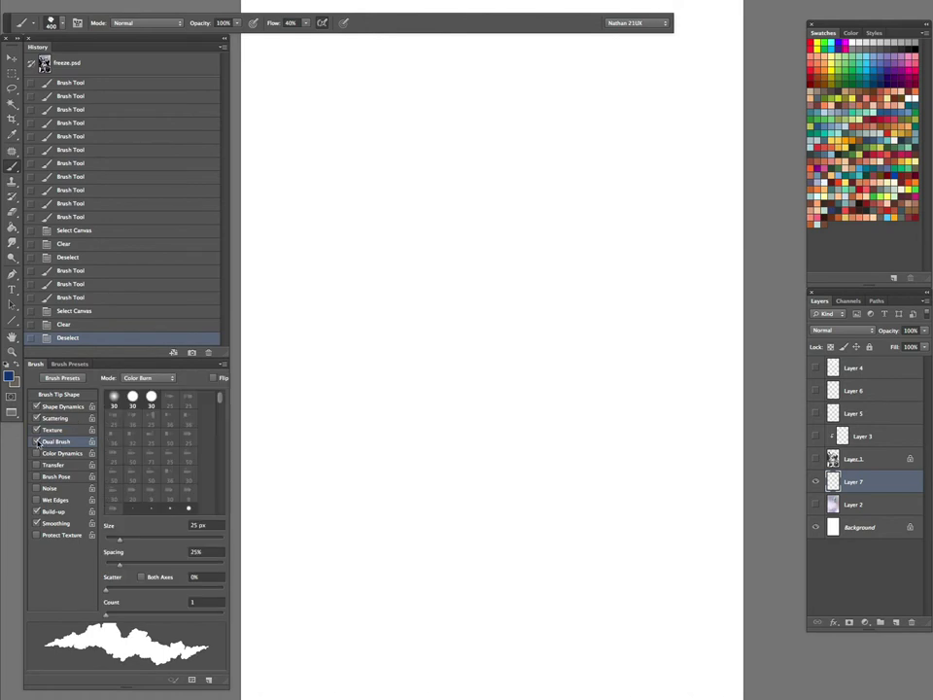
{"action": "left_click", "coordinate": [36, 443]}
{"action": "left_click", "coordinate": [37, 442]}
{"action": "left_click", "coordinate": [36, 443]}
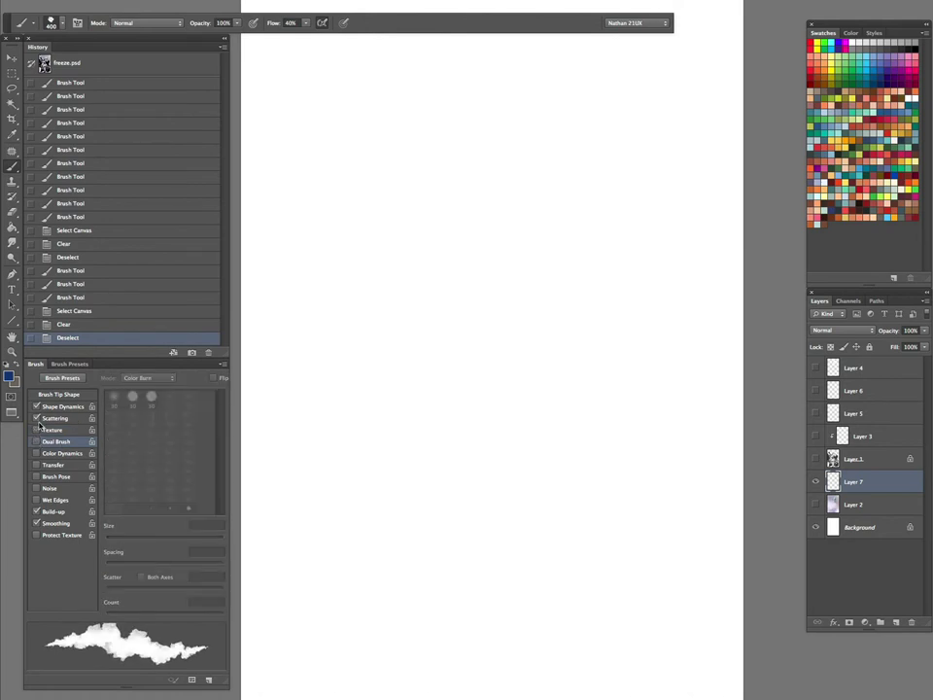
Step: Test the untextured brush by building up dark blue over most of the canvas, clear the layer and deselect
{"action": "mouse_move", "coordinate": [413, 136]}
{"action": "left_mouse_down"}
{"action": "mouse_move", "coordinate": [497, 389]}
{"action": "mouse_move", "coordinate": [551, 231]}
{"action": "mouse_move", "coordinate": [481, 512]}
{"action": "mouse_move", "coordinate": [291, 358]}
{"action": "mouse_move", "coordinate": [589, 448]}
{"action": "mouse_move", "coordinate": [615, 311]}
{"action": "mouse_move", "coordinate": [457, 273]}
{"action": "mouse_move", "coordinate": [442, 107]}
{"action": "mouse_move", "coordinate": [369, 165]}
{"action": "left_mouse_up"}
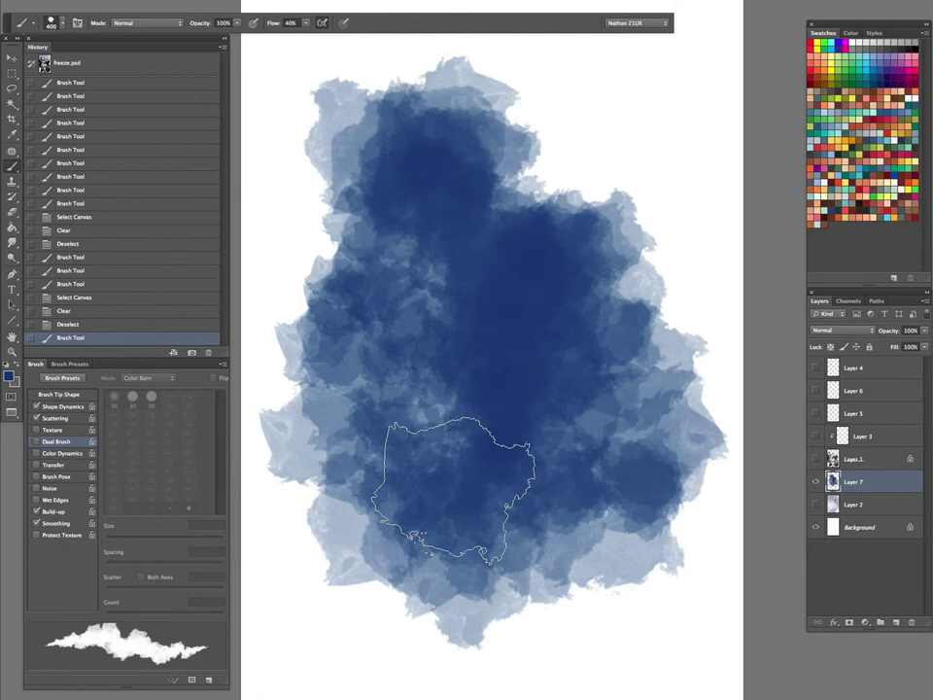
{"action": "key", "text": "ctrl+a"}
{"action": "key", "text": "Delete"}
{"action": "key", "text": "ctrl+d"}
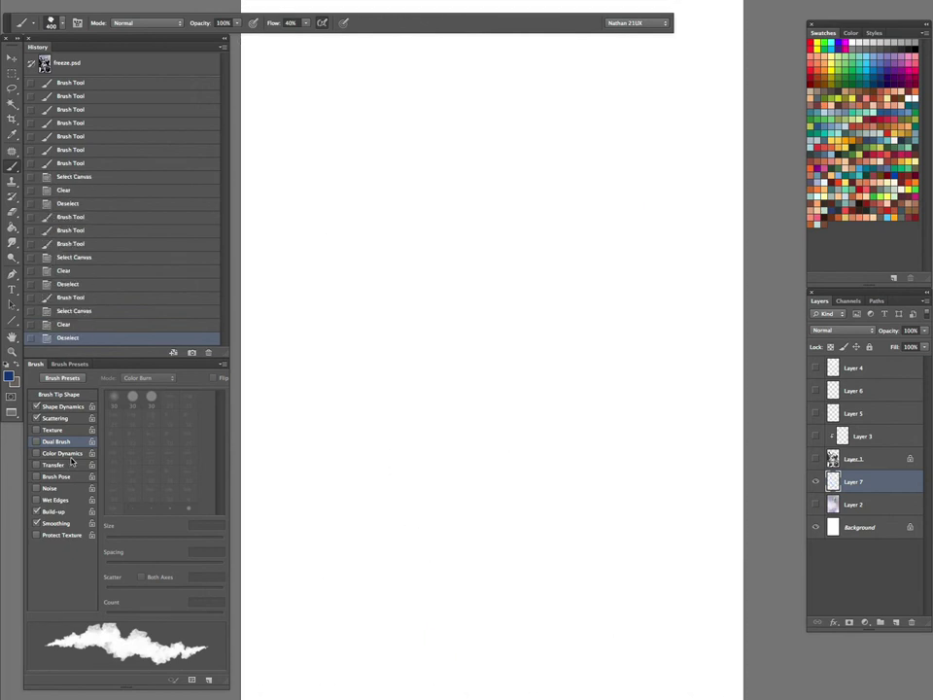
Step: Enable Color Dynamics with Foreground/Background Jitter at 20% and Hue Jitter at 7%
{"action": "left_click", "coordinate": [64, 454]}
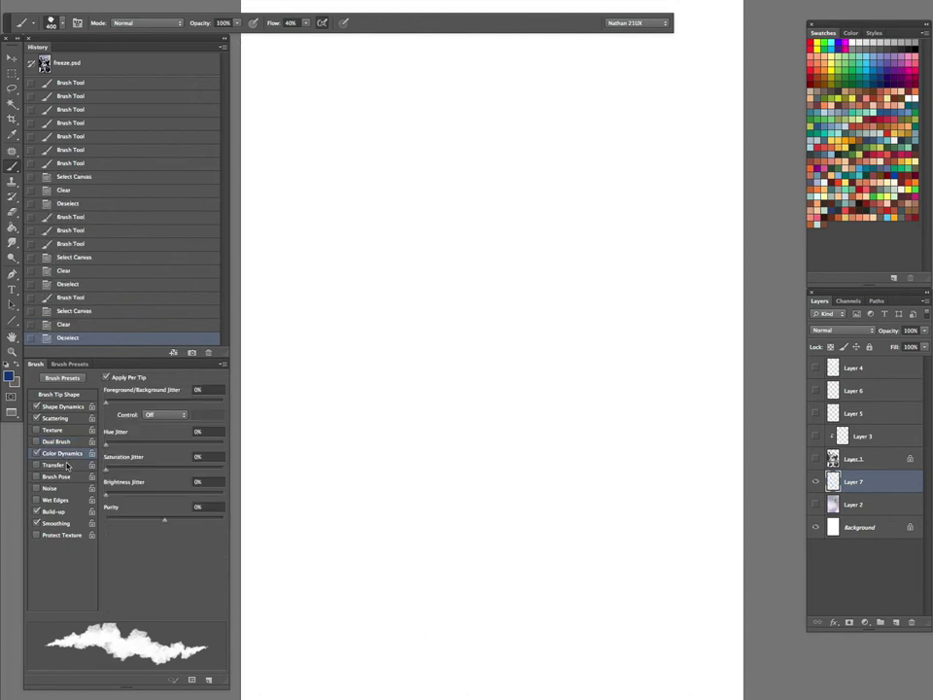
{"action": "left_click", "coordinate": [120, 402]}
{"action": "left_click_drag", "start_coordinate": [122, 406], "coordinate": [129, 404]}
{"action": "left_click", "coordinate": [114, 444]}
Step: Test the color jitter with overlapping blue strokes mid-canvas, clear the layer and deselect
{"action": "mouse_move", "coordinate": [447, 229]}
{"action": "left_mouse_down"}
{"action": "mouse_move", "coordinate": [454, 355]}
{"action": "mouse_move", "coordinate": [502, 516]}
{"action": "left_mouse_up"}
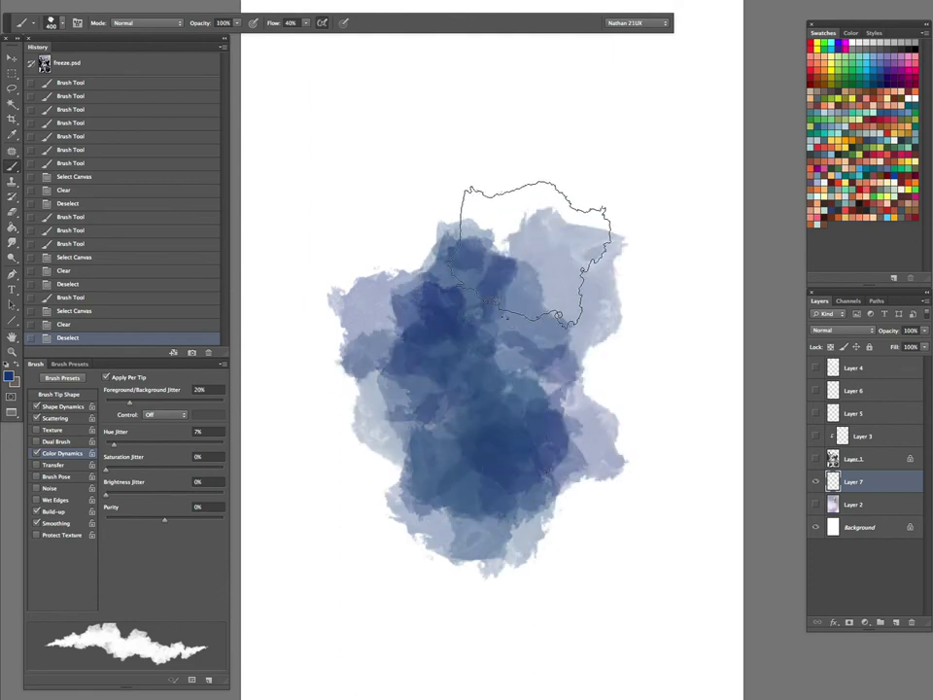
{"action": "mouse_move", "coordinate": [536, 255]}
{"action": "left_mouse_down"}
{"action": "mouse_move", "coordinate": [576, 303]}
{"action": "mouse_move", "coordinate": [528, 217]}
{"action": "mouse_move", "coordinate": [347, 372]}
{"action": "mouse_move", "coordinate": [391, 267]}
{"action": "mouse_move", "coordinate": [393, 220]}
{"action": "mouse_move", "coordinate": [593, 209]}
{"action": "mouse_move", "coordinate": [567, 429]}
{"action": "mouse_move", "coordinate": [606, 287]}
{"action": "mouse_move", "coordinate": [456, 546]}
{"action": "mouse_move", "coordinate": [355, 406]}
{"action": "mouse_move", "coordinate": [508, 490]}
{"action": "mouse_move", "coordinate": [447, 184]}
{"action": "mouse_move", "coordinate": [405, 283]}
{"action": "mouse_move", "coordinate": [536, 423]}
{"action": "mouse_move", "coordinate": [506, 151]}
{"action": "mouse_move", "coordinate": [558, 253]}
{"action": "mouse_move", "coordinate": [462, 542]}
{"action": "left_mouse_up"}
{"action": "key", "text": "ctrl+a"}
{"action": "key", "text": "Delete"}
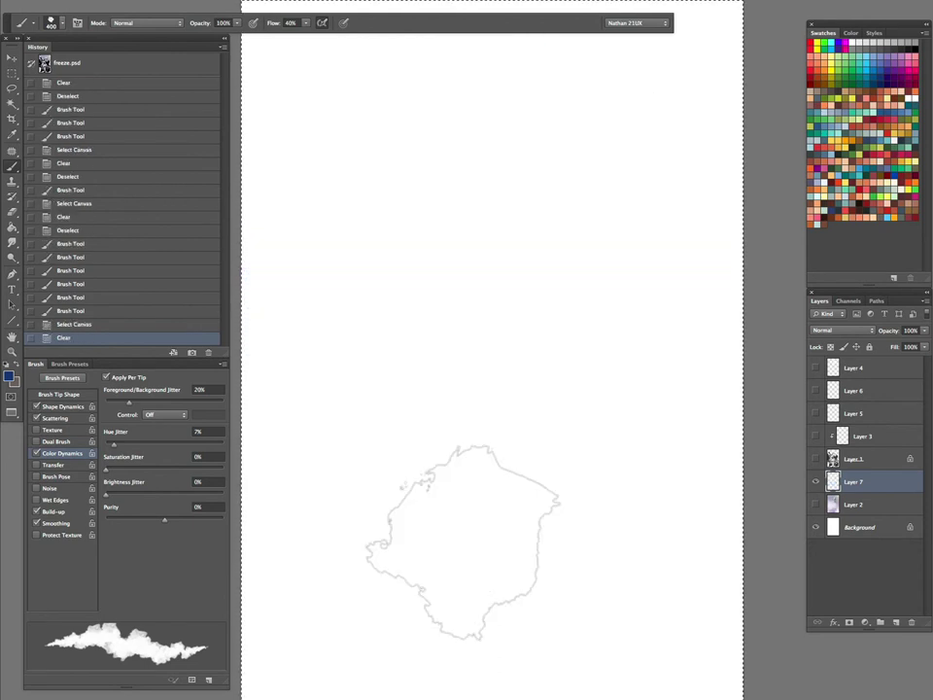
{"action": "key", "text": "ctrl+d"}
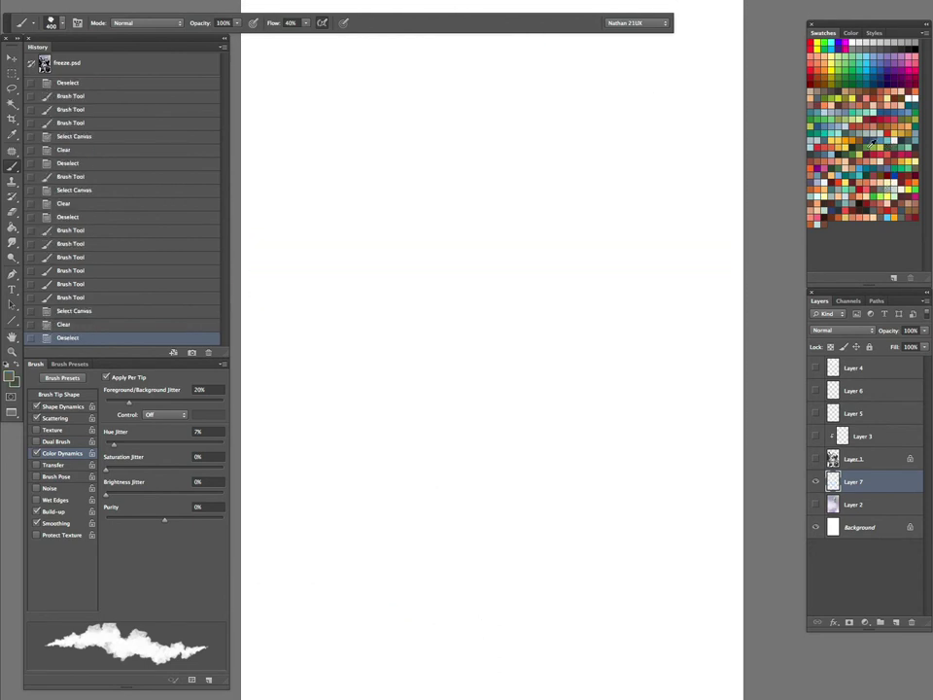
Step: Paint a solid round green mass mid-canvas, reducing the brush size to 150 for its edges
{"action": "mouse_move", "coordinate": [396, 317]}
{"action": "left_mouse_down"}
{"action": "mouse_move", "coordinate": [420, 361]}
{"action": "mouse_move", "coordinate": [405, 341]}
{"action": "mouse_move", "coordinate": [414, 332]}
{"action": "mouse_move", "coordinate": [397, 333]}
{"action": "mouse_move", "coordinate": [405, 292]}
{"action": "mouse_move", "coordinate": [425, 383]}
{"action": "mouse_move", "coordinate": [408, 363]}
{"action": "mouse_move", "coordinate": [440, 293]}
{"action": "mouse_move", "coordinate": [461, 287]}
{"action": "mouse_move", "coordinate": [493, 331]}
{"action": "left_mouse_up"}
{"action": "key", "text": "bracketleft"}
{"action": "key", "text": "bracketleft"}
{"action": "key", "text": "bracketleft"}
{"action": "key", "text": "bracketleft"}
{"action": "key", "text": "bracketleft"}
{"action": "mouse_move", "coordinate": [493, 330]}
{"action": "left_mouse_down"}
{"action": "mouse_move", "coordinate": [448, 406]}
{"action": "mouse_move", "coordinate": [508, 271]}
{"action": "mouse_move", "coordinate": [464, 379]}
{"action": "mouse_move", "coordinate": [459, 292]}
{"action": "mouse_move", "coordinate": [344, 292]}
{"action": "mouse_move", "coordinate": [499, 428]}
{"action": "mouse_move", "coordinate": [375, 437]}
{"action": "mouse_move", "coordinate": [564, 321]}
{"action": "left_mouse_up"}
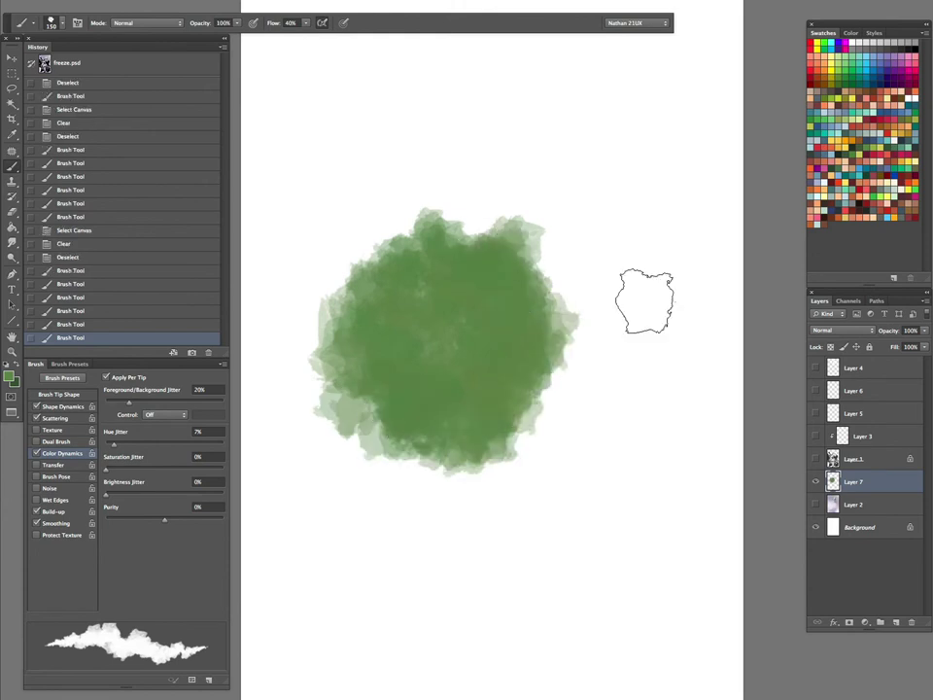
Step: Swap the colors, pick a yellow swatch, try yellow highlights across the top of the green mass and undo them
{"action": "key", "text": "x"}
{"action": "left_click", "coordinate": [838, 137]}
{"action": "left_click_drag", "start_coordinate": [399, 284], "coordinate": [525, 260]}
{"action": "left_click_drag", "start_coordinate": [429, 267], "coordinate": [409, 280]}
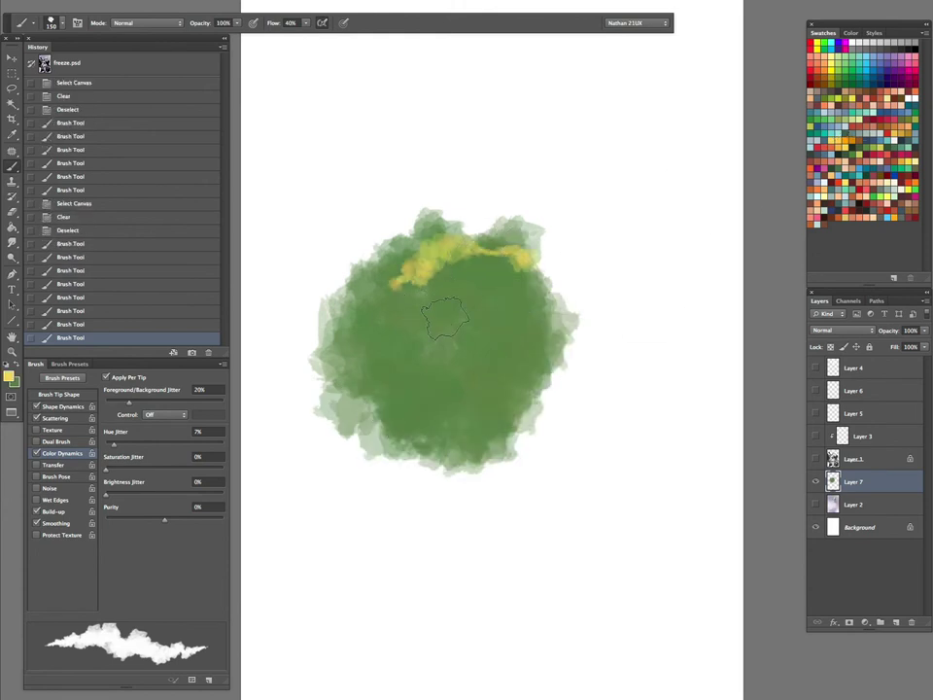
{"action": "key", "text": "ctrl+z"}
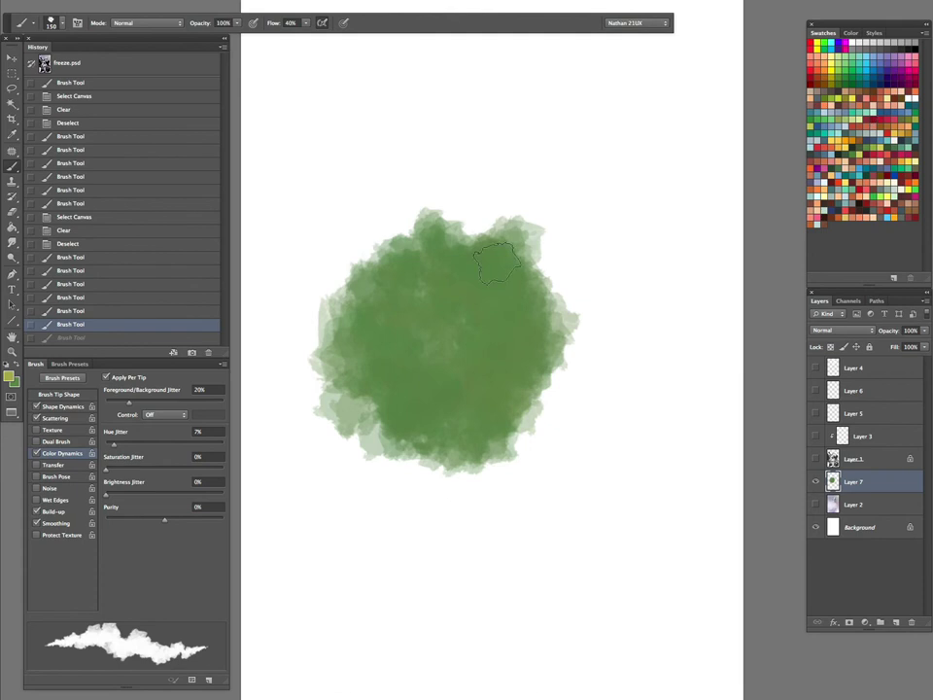
Step: Dab olive-green highlights over the upper, middle and lower right parts of the green mass
{"action": "mouse_move", "coordinate": [477, 257]}
{"action": "left_mouse_down"}
{"action": "mouse_move", "coordinate": [413, 248]}
{"action": "mouse_move", "coordinate": [495, 267]}
{"action": "left_mouse_up"}
{"action": "left_click", "coordinate": [515, 287]}
{"action": "left_click", "coordinate": [396, 292]}
{"action": "left_click", "coordinate": [515, 316]}
{"action": "left_click", "coordinate": [394, 296]}
{"action": "left_click", "coordinate": [546, 370]}
{"action": "mouse_move", "coordinate": [437, 330]}
{"action": "left_mouse_down"}
{"action": "mouse_move", "coordinate": [467, 355]}
{"action": "mouse_move", "coordinate": [383, 326]}
{"action": "left_mouse_up"}
{"action": "left_click", "coordinate": [423, 374]}
{"action": "left_click_drag", "start_coordinate": [477, 354], "coordinate": [486, 413]}
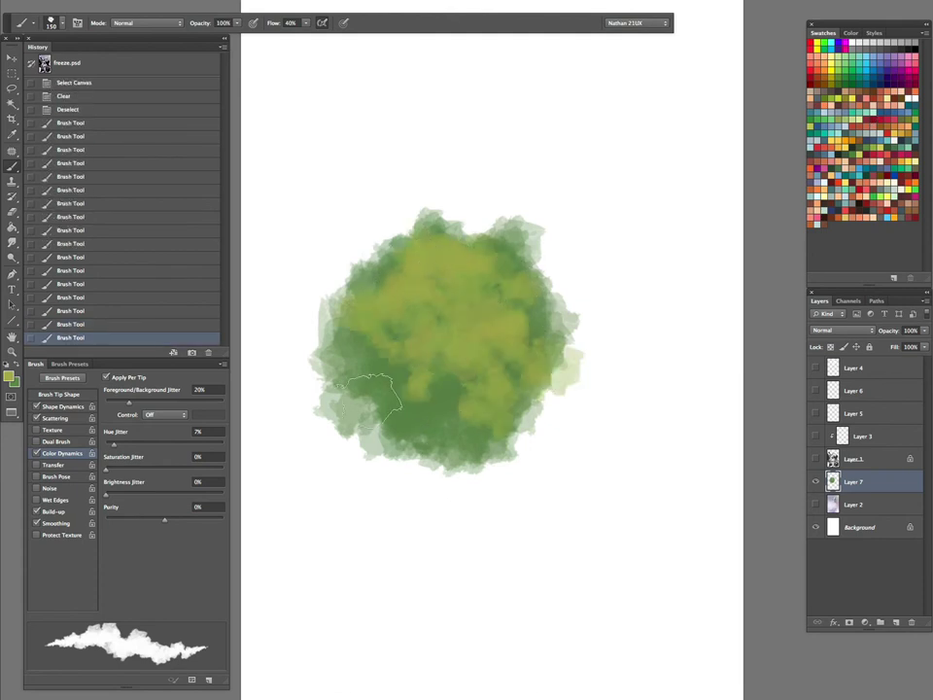
{"action": "left_click", "coordinate": [351, 399]}
{"action": "left_click_drag", "start_coordinate": [433, 437], "coordinate": [486, 423]}
Step: Choose a brighter lime green as foreground color and paint highlights on the mass's upper right area
{"action": "left_click", "coordinate": [9, 374]}
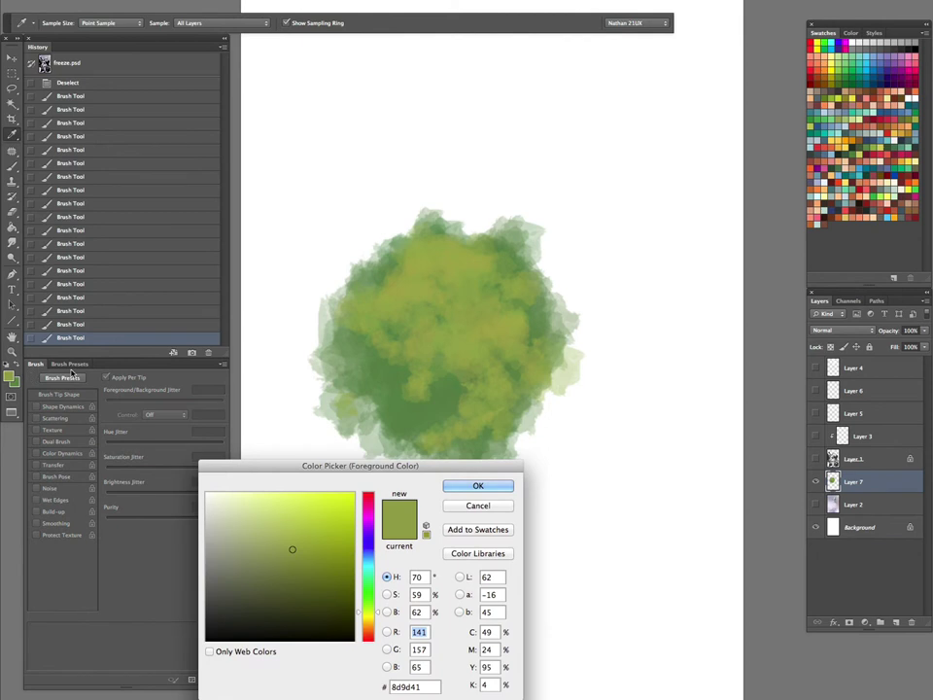
{"action": "left_click", "coordinate": [302, 523]}
{"action": "left_click", "coordinate": [478, 483]}
{"action": "mouse_move", "coordinate": [467, 372]}
{"action": "left_mouse_down"}
{"action": "mouse_move", "coordinate": [500, 275]}
{"action": "mouse_move", "coordinate": [442, 270]}
{"action": "mouse_move", "coordinate": [486, 315]}
{"action": "mouse_move", "coordinate": [479, 310]}
{"action": "mouse_move", "coordinate": [504, 391]}
{"action": "left_mouse_up"}
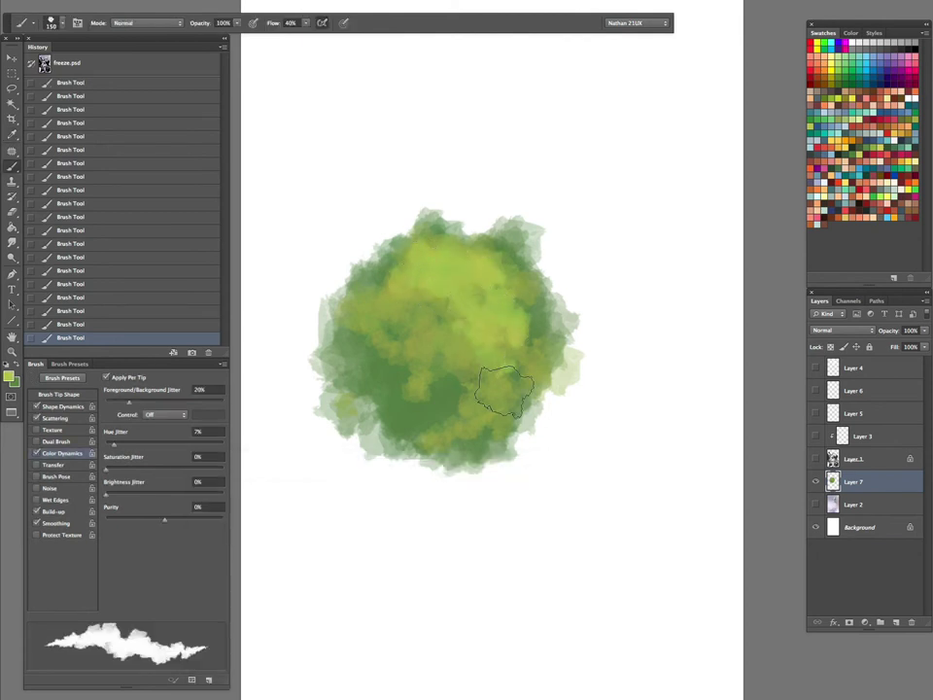
Step: Choose a cooler, darker green as foreground color and paint shadows over the lower half of the mass
{"action": "left_click", "coordinate": [9, 376]}
{"action": "left_click_drag", "start_coordinate": [379, 599], "coordinate": [378, 579]}
{"action": "left_click_drag", "start_coordinate": [295, 570], "coordinate": [302, 572]}
{"action": "left_click", "coordinate": [477, 485]}
{"action": "mouse_move", "coordinate": [354, 374]}
{"action": "left_mouse_down"}
{"action": "mouse_move", "coordinate": [395, 430]}
{"action": "mouse_move", "coordinate": [345, 369]}
{"action": "mouse_move", "coordinate": [466, 384]}
{"action": "mouse_move", "coordinate": [439, 326]}
{"action": "mouse_move", "coordinate": [510, 350]}
{"action": "left_mouse_up"}
Step: Enable Wet Edges for the brush and paint translucent green washes above and to the right of the mass
{"action": "key", "text": "z"}
{"action": "left_click_drag", "start_coordinate": [525, 583], "coordinate": [441, 578]}
{"action": "key", "text": "ctrl+plus"}
{"action": "key", "text": "ctrl+plus"}
{"action": "key", "text": "ctrl+plus"}
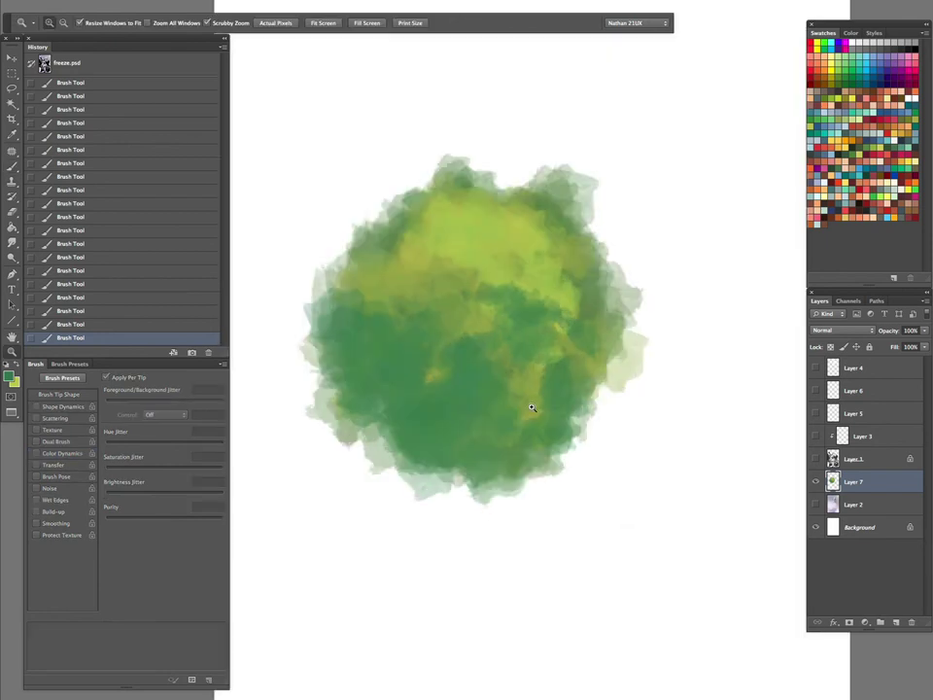
{"action": "key", "text": "b"}
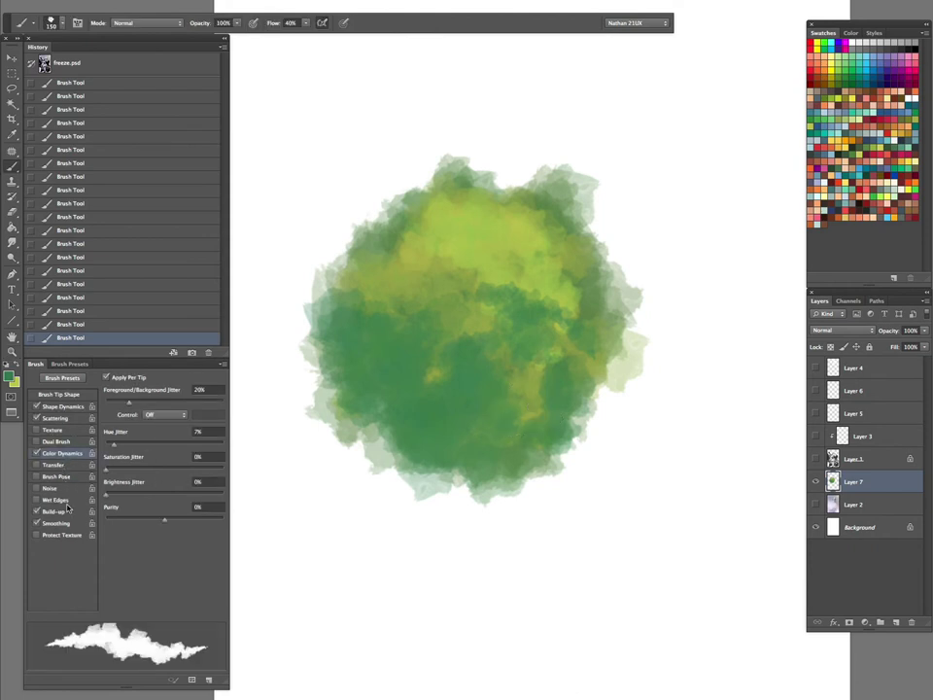
{"action": "left_click", "coordinate": [37, 501]}
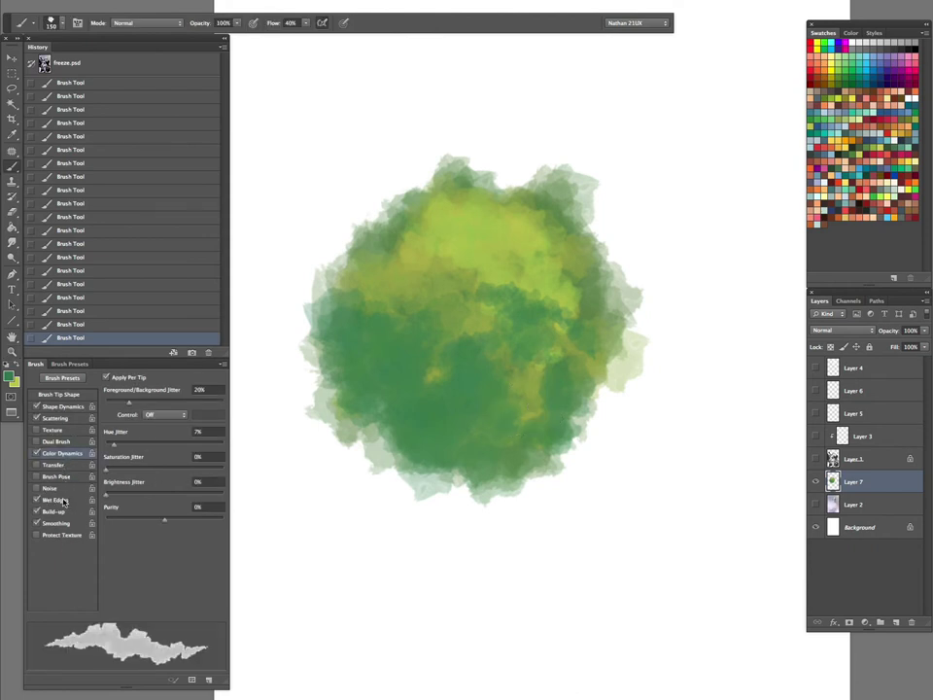
{"action": "left_click", "coordinate": [64, 501]}
{"action": "left_click", "coordinate": [37, 500]}
{"action": "mouse_move", "coordinate": [333, 288]}
{"action": "left_mouse_down"}
{"action": "mouse_move", "coordinate": [432, 162]}
{"action": "mouse_move", "coordinate": [627, 144]}
{"action": "mouse_move", "coordinate": [680, 224]}
{"action": "mouse_move", "coordinate": [660, 327]}
{"action": "mouse_move", "coordinate": [742, 308]}
{"action": "mouse_move", "coordinate": [729, 366]}
{"action": "mouse_move", "coordinate": [638, 510]}
{"action": "mouse_move", "coordinate": [564, 496]}
{"action": "mouse_move", "coordinate": [510, 585]}
{"action": "mouse_move", "coordinate": [624, 544]}
{"action": "mouse_move", "coordinate": [671, 554]}
{"action": "mouse_move", "coordinate": [739, 438]}
{"action": "mouse_move", "coordinate": [728, 204]}
{"action": "mouse_move", "coordinate": [632, 121]}
{"action": "left_mouse_up"}
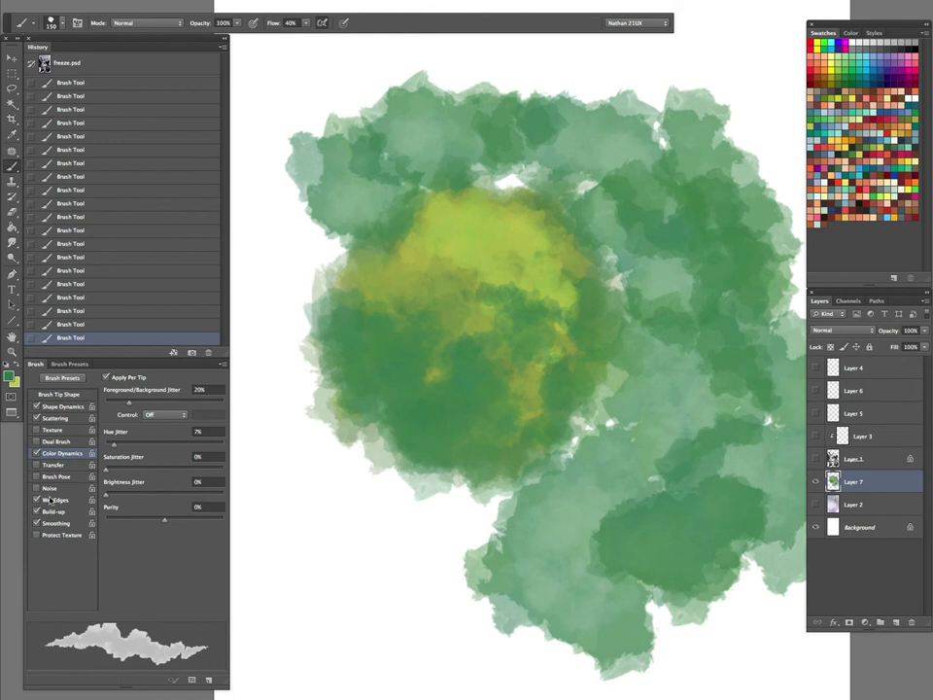
Step: Disable Wet Edges and Build-up, and flatten the brush tip to 72% roundness at a 25° angle
{"action": "left_click", "coordinate": [79, 409]}
{"action": "left_click", "coordinate": [57, 499]}
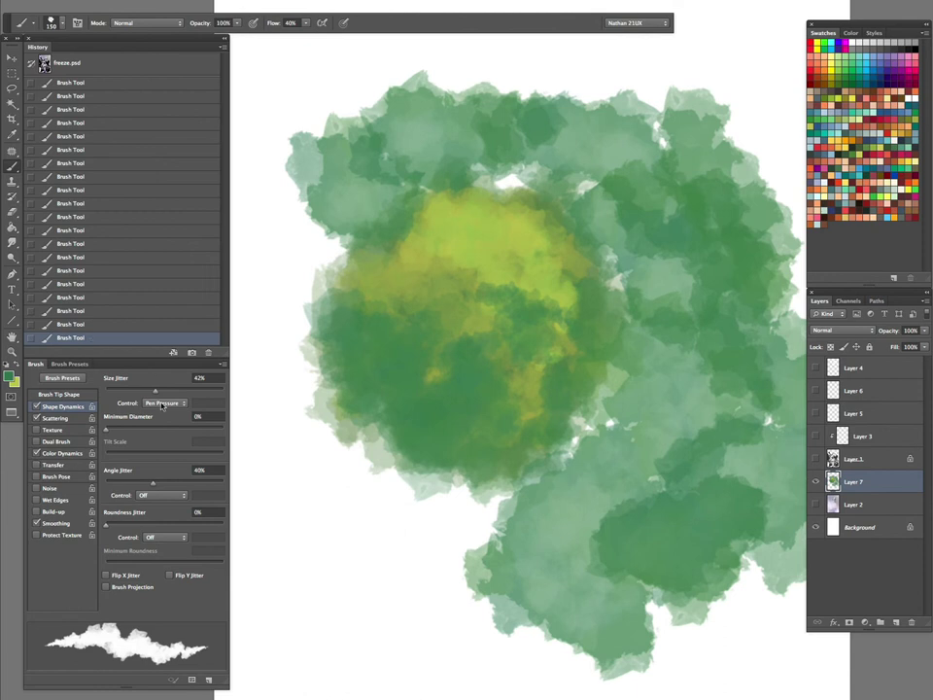
{"action": "left_click", "coordinate": [73, 395]}
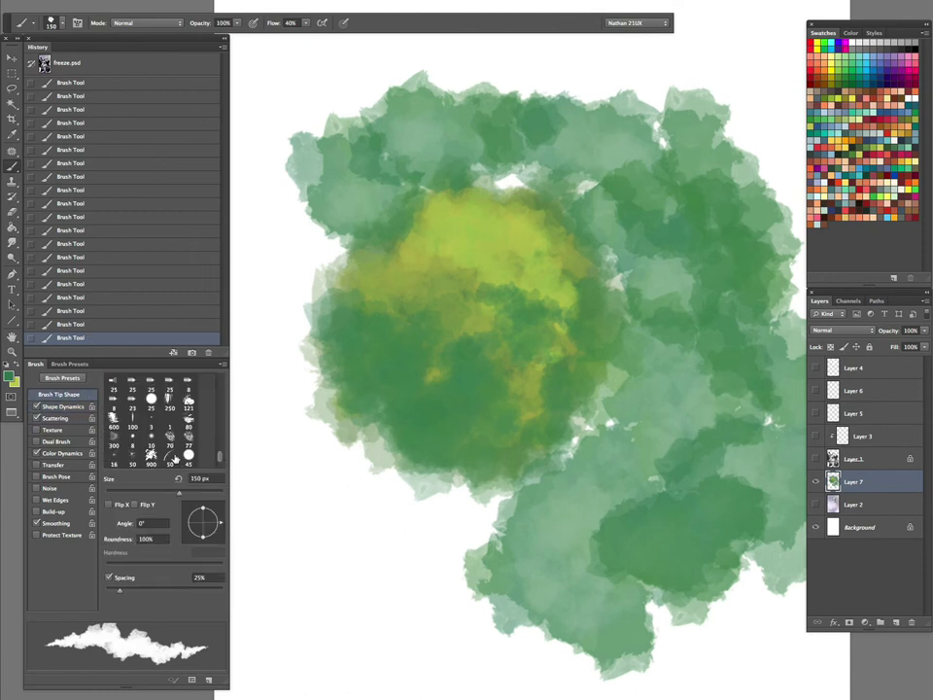
{"action": "mouse_move", "coordinate": [206, 526]}
{"action": "left_mouse_down"}
{"action": "mouse_move", "coordinate": [195, 516]}
{"action": "mouse_move", "coordinate": [206, 510]}
{"action": "mouse_move", "coordinate": [214, 517]}
{"action": "mouse_move", "coordinate": [206, 520]}
{"action": "left_mouse_up"}
{"action": "mouse_move", "coordinate": [304, 527]}
{"action": "left_mouse_down"}
{"action": "mouse_move", "coordinate": [364, 558]}
{"action": "mouse_move", "coordinate": [338, 546]}
{"action": "mouse_move", "coordinate": [428, 552]}
{"action": "left_mouse_up"}
{"action": "left_click_drag", "start_coordinate": [208, 522], "coordinate": [208, 534]}
Step: Paint dark green down the left side of the mass, cover it with sampled lime green strokes, and hide all panels
{"action": "mouse_move", "coordinate": [277, 381]}
{"action": "left_mouse_down"}
{"action": "mouse_move", "coordinate": [312, 552]}
{"action": "mouse_move", "coordinate": [375, 490]}
{"action": "mouse_move", "coordinate": [336, 574]}
{"action": "left_mouse_up"}
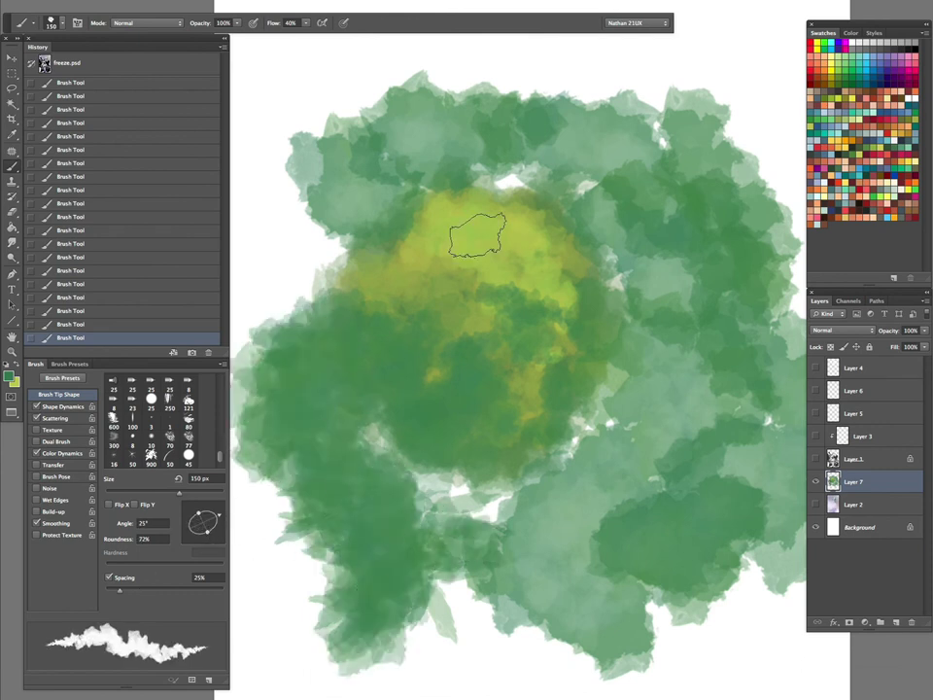
{"action": "left_click", "coordinate": [466, 239], "text": "alt"}
{"action": "mouse_move", "coordinate": [321, 388]}
{"action": "left_mouse_down"}
{"action": "mouse_move", "coordinate": [292, 467]}
{"action": "mouse_move", "coordinate": [280, 394]}
{"action": "mouse_move", "coordinate": [292, 214]}
{"action": "mouse_move", "coordinate": [311, 184]}
{"action": "mouse_move", "coordinate": [262, 591]}
{"action": "left_mouse_up"}
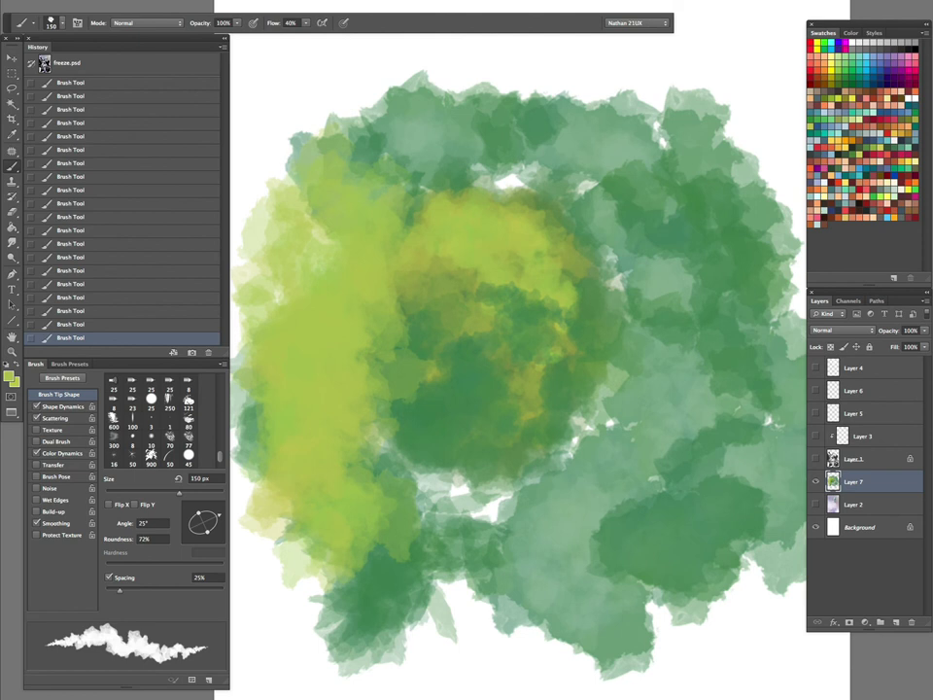
{"action": "key", "text": "Tab"}
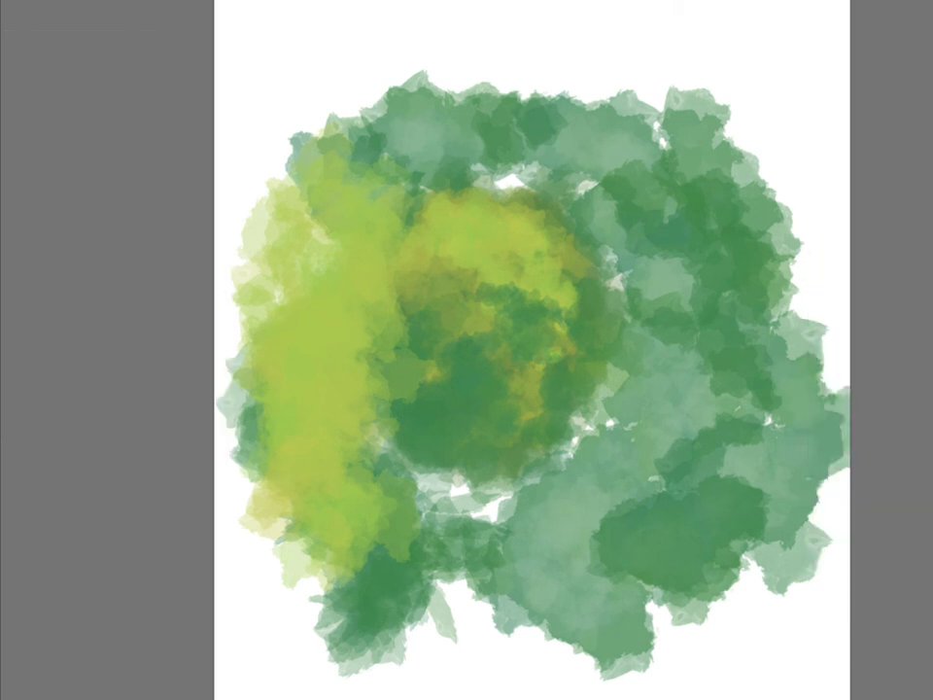